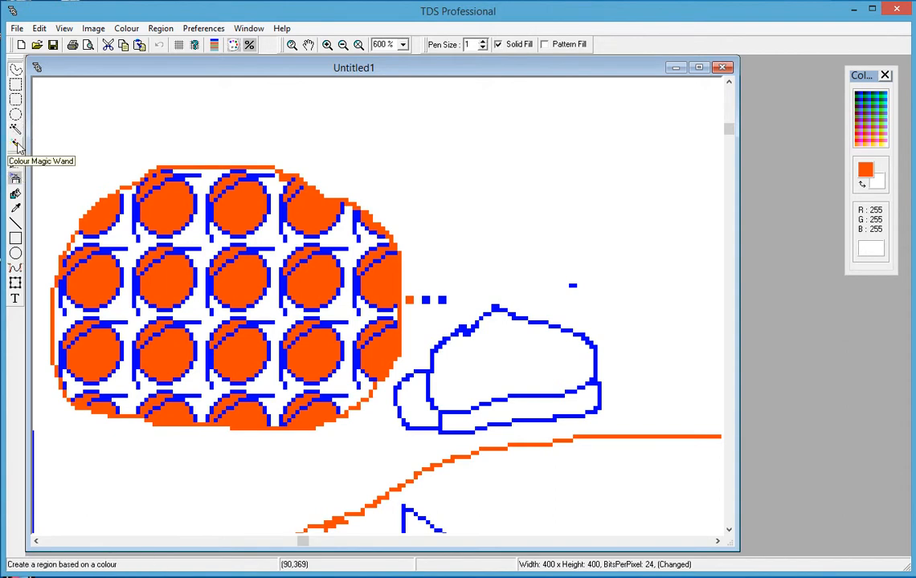
# - Select the large patterned shape with a freehand region traced around its outline
pyautogui.click(17, 145)
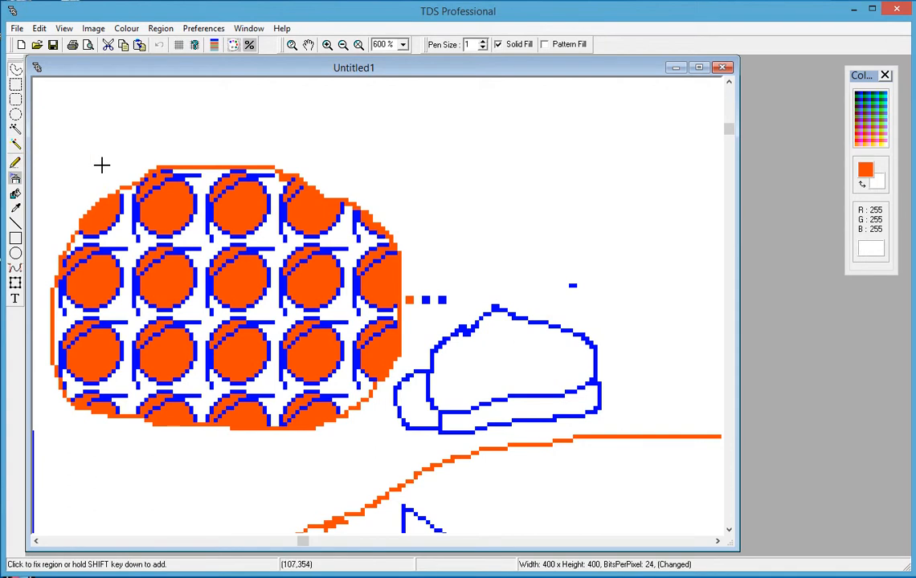
pyautogui.click(17, 69)
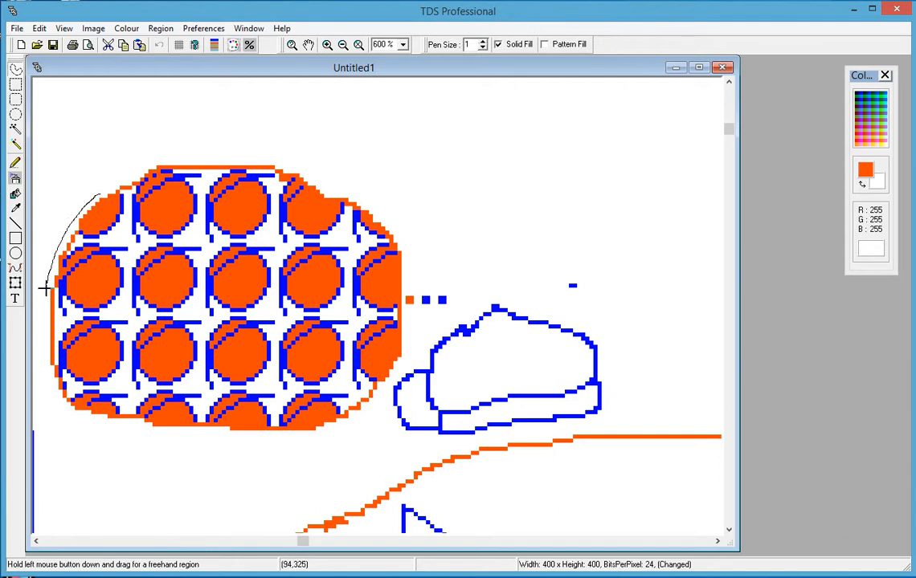
pyautogui.moveTo(97, 420); pyautogui.dragTo(300, 436)
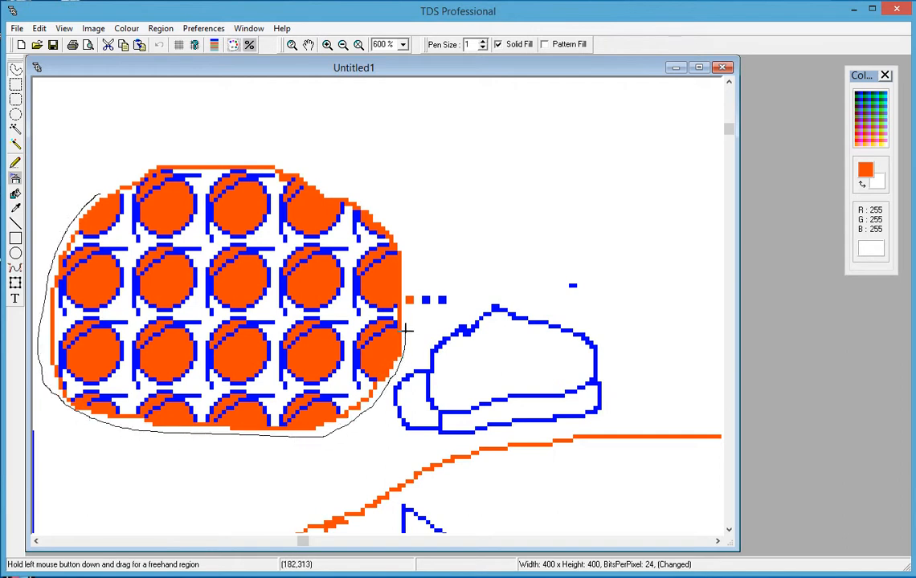
pyautogui.moveTo(399, 230); pyautogui.dragTo(353, 192)
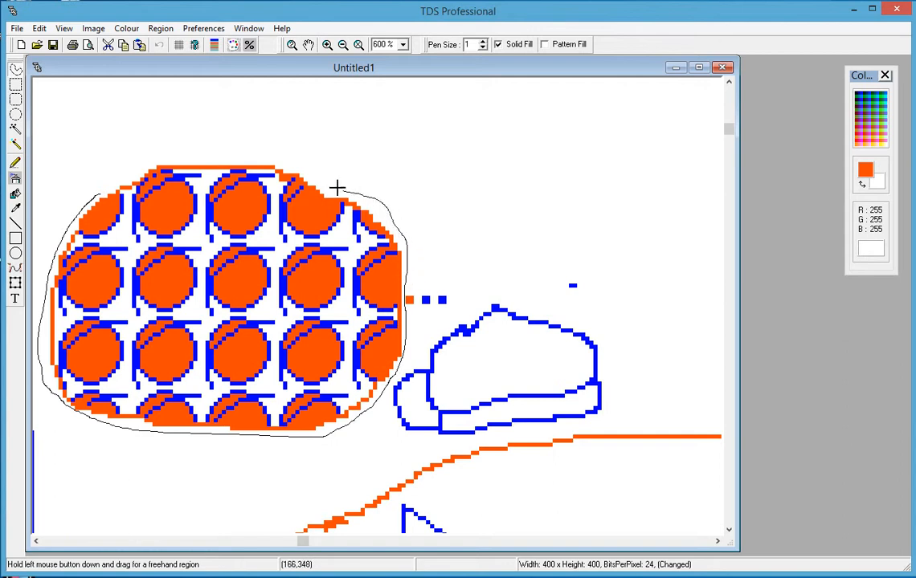
pyautogui.moveTo(130, 177); pyautogui.dragTo(33, 278)
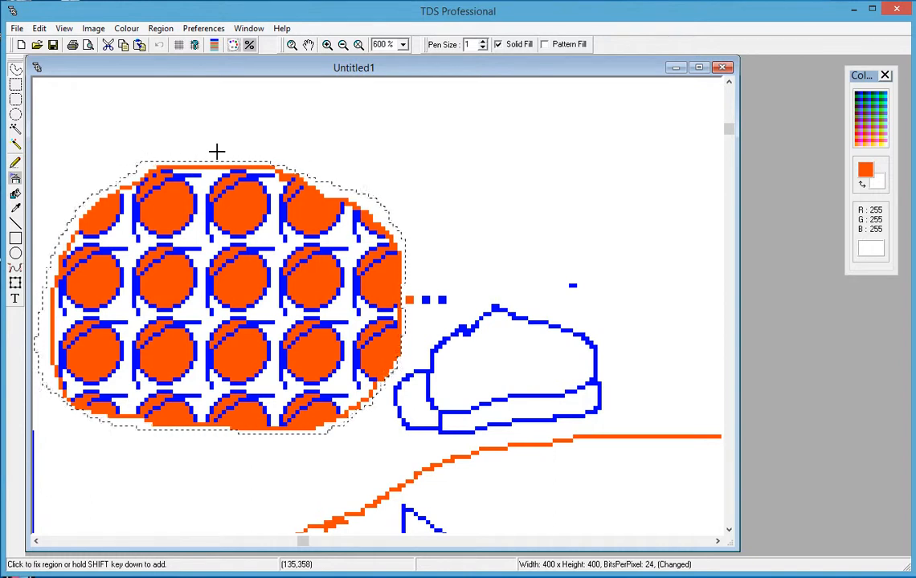
# - Place a copy of the selected patterned region to the right of the original and widen the document window to fit it
pyautogui.click(238, 209)
pyautogui.moveTo(238, 208); pyautogui.dragTo(611, 151)
pyautogui.moveTo(740, 503); pyautogui.dragTo(822, 499)
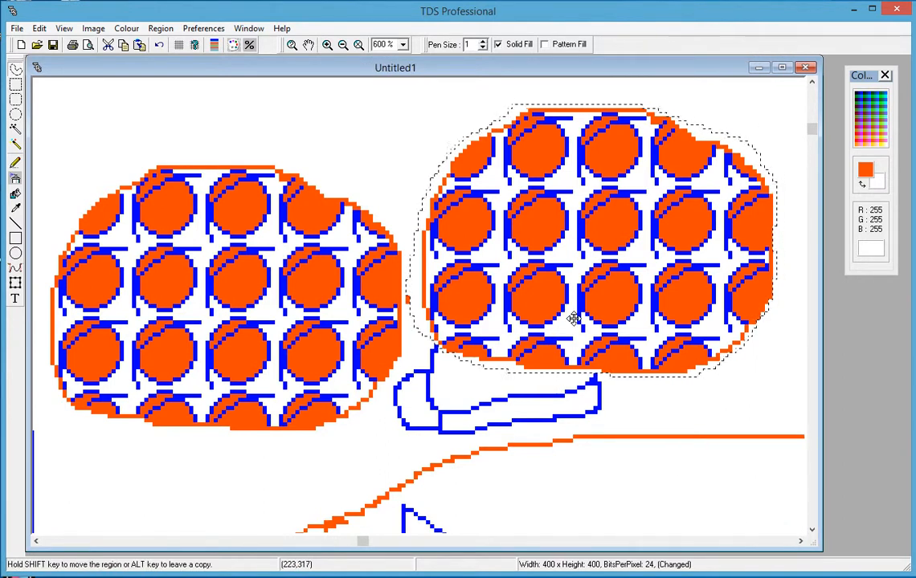
pyautogui.moveTo(564, 268); pyautogui.dragTo(562, 321)
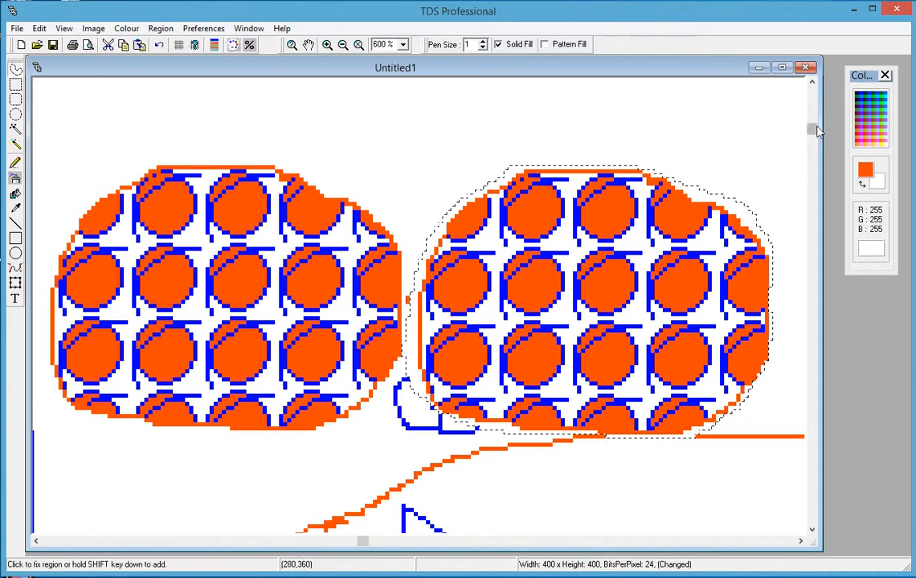
# - Nudge the copied region up slightly and place another copy directly below it, over the triangle and circle
pyautogui.moveTo(811, 130); pyautogui.dragTo(813, 160)
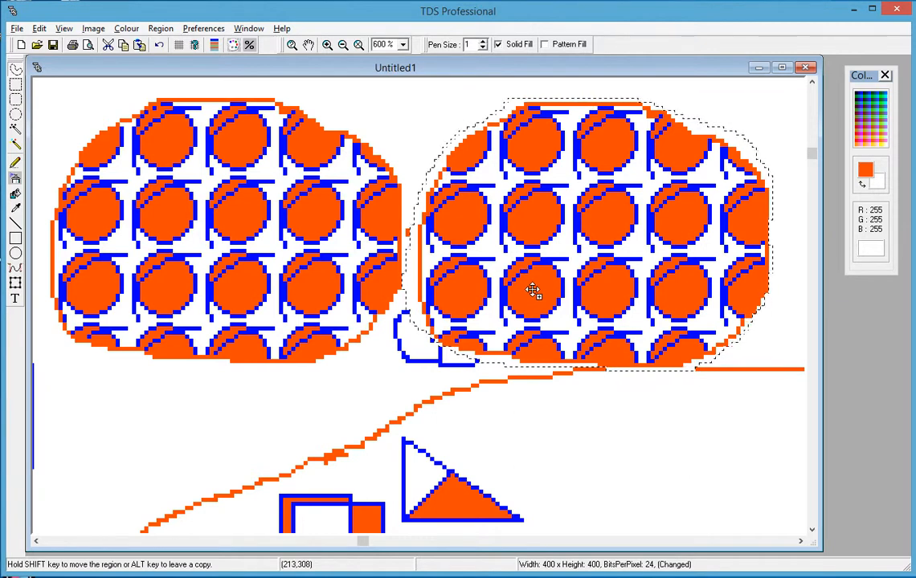
pyautogui.press('alt')
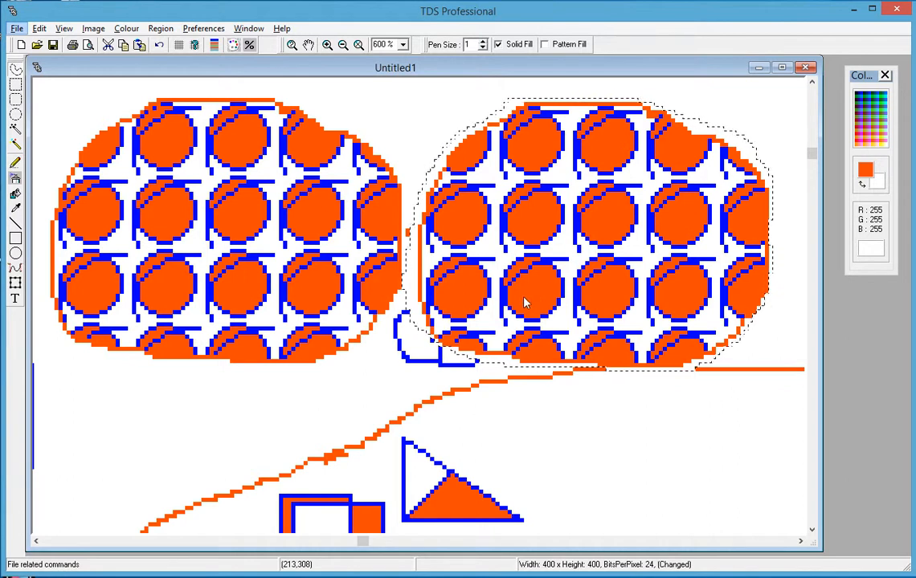
pyautogui.press('alt')
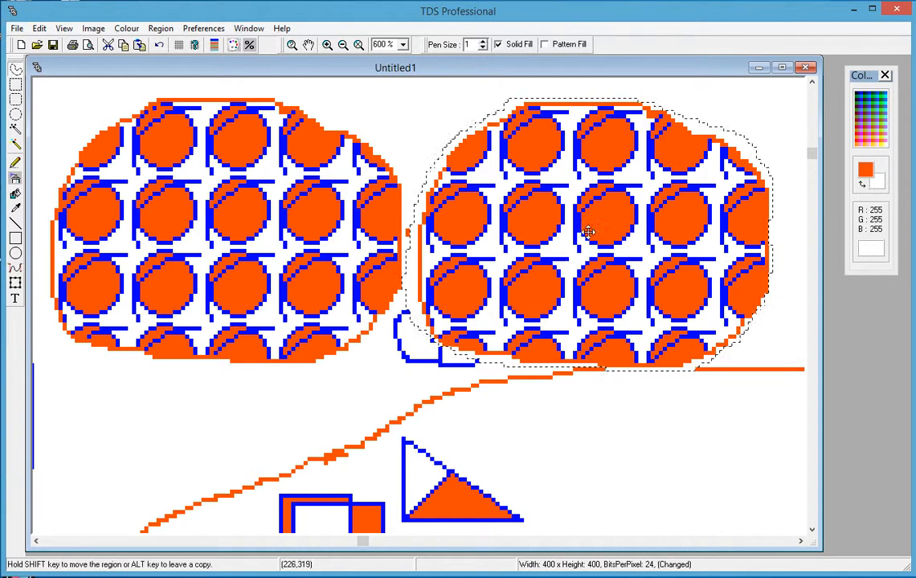
pyautogui.click(543, 287)
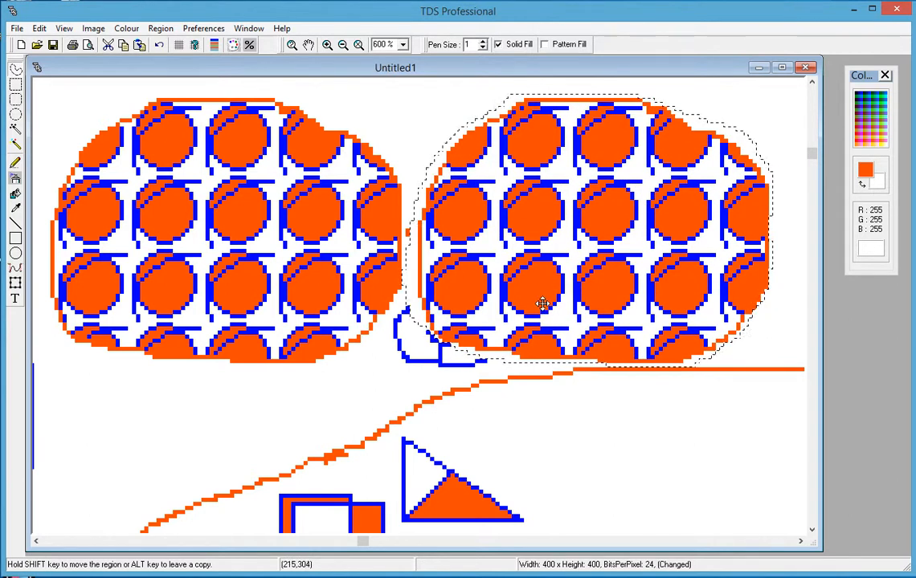
pyautogui.moveTo(538, 291); pyautogui.dragTo(527, 562)
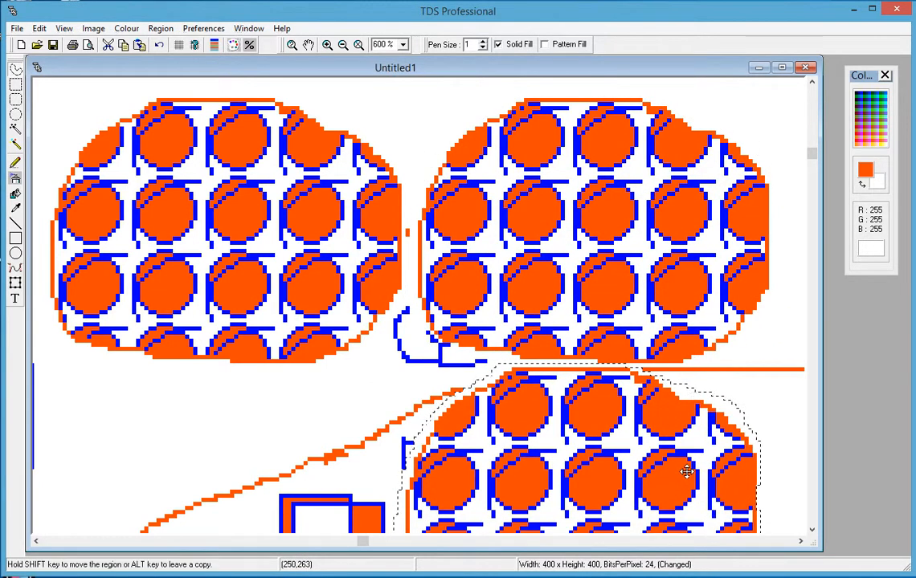
# - Undo the region copies and moves so only the original patterned shape is left
pyautogui.moveTo(813, 161); pyautogui.dragTo(811, 219)
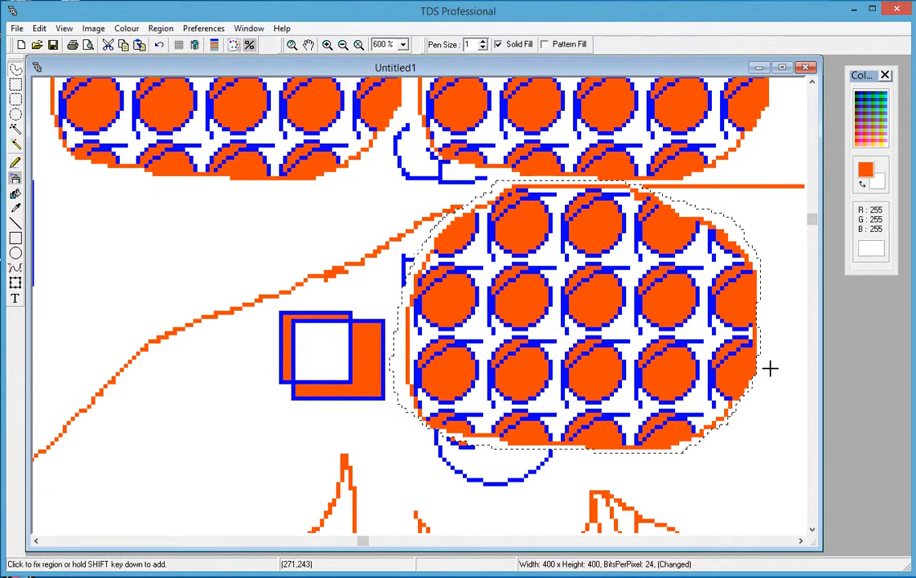
pyautogui.moveTo(813, 220); pyautogui.dragTo(813, 213)
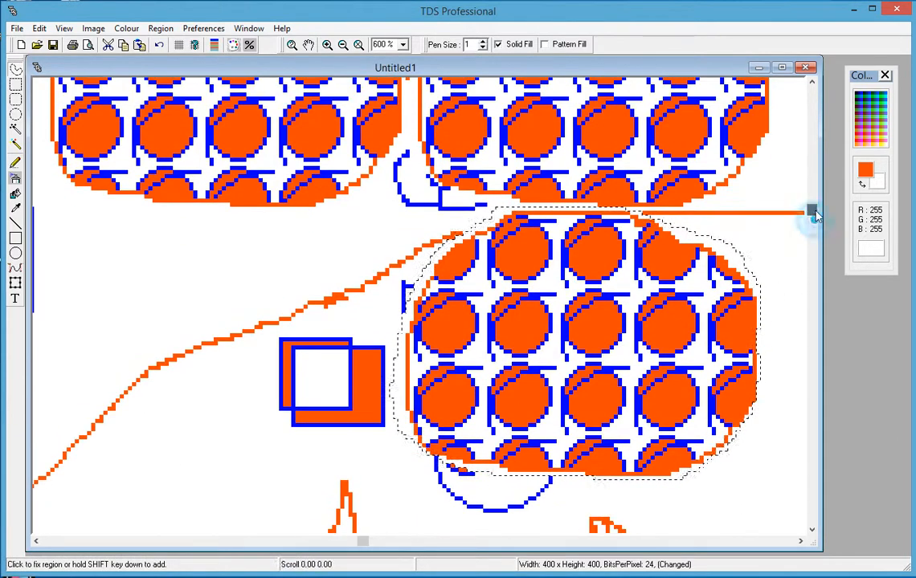
pyautogui.click(156, 47)
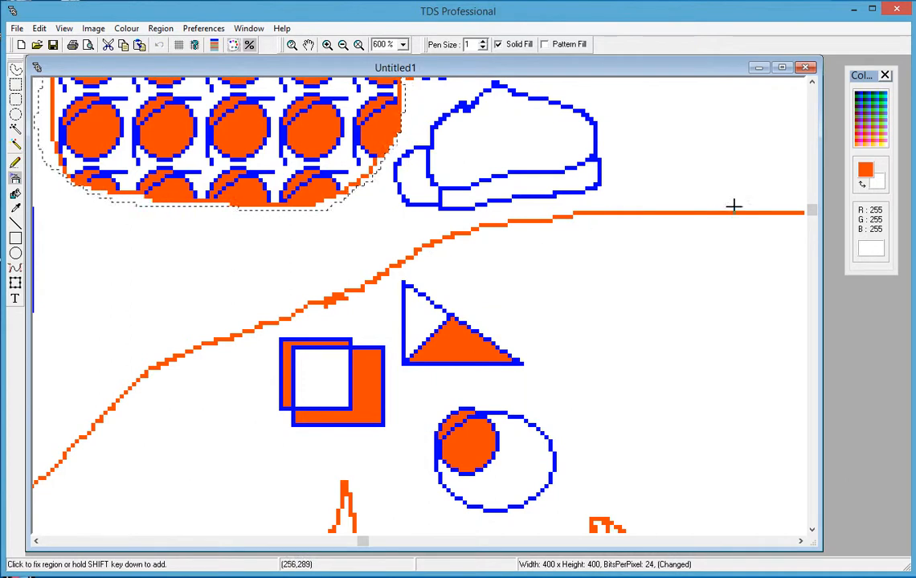
# - Place a copy of the selected patterned region above and to the right of the original, then fine-tune its position
pyautogui.moveTo(813, 217); pyautogui.dragTo(812, 119)
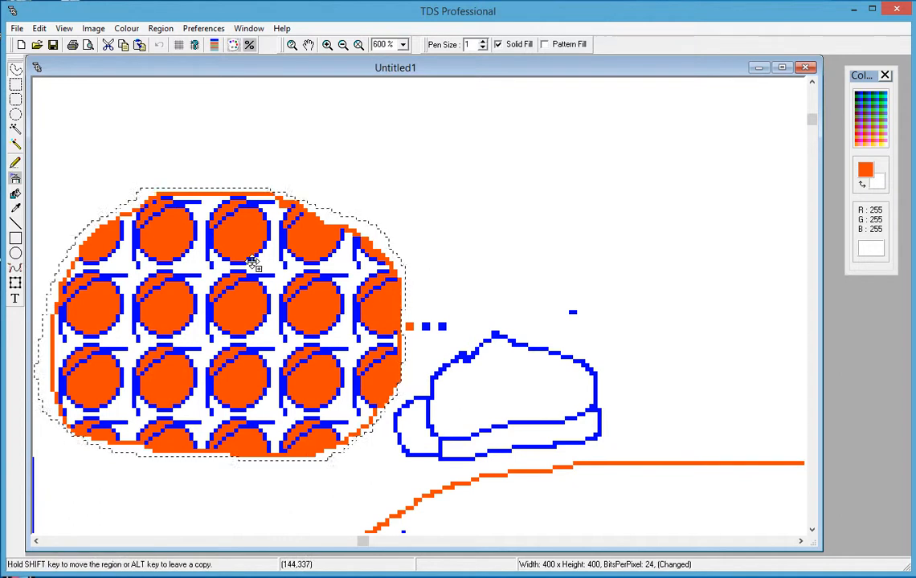
pyautogui.moveTo(236, 313); pyautogui.dragTo(614, 231)
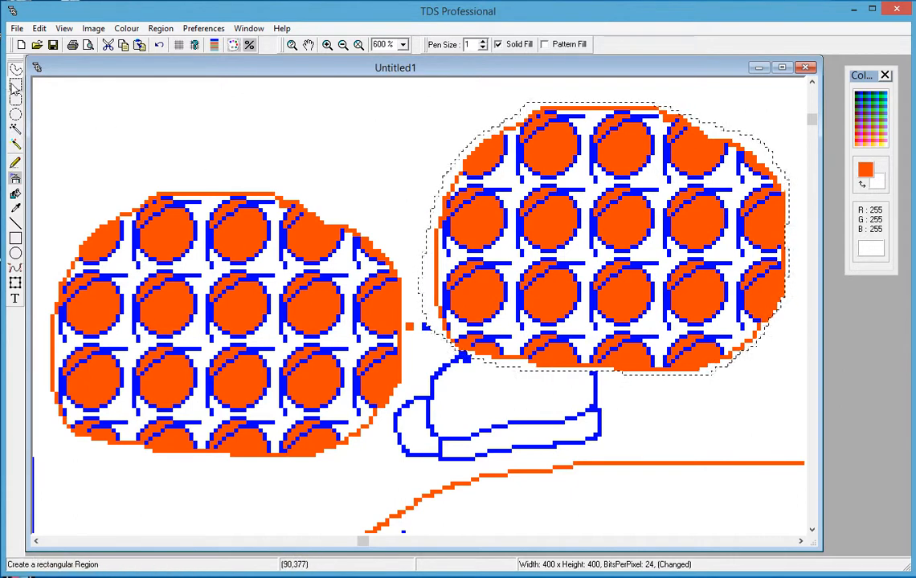
pyautogui.moveTo(558, 225); pyautogui.dragTo(551, 229)
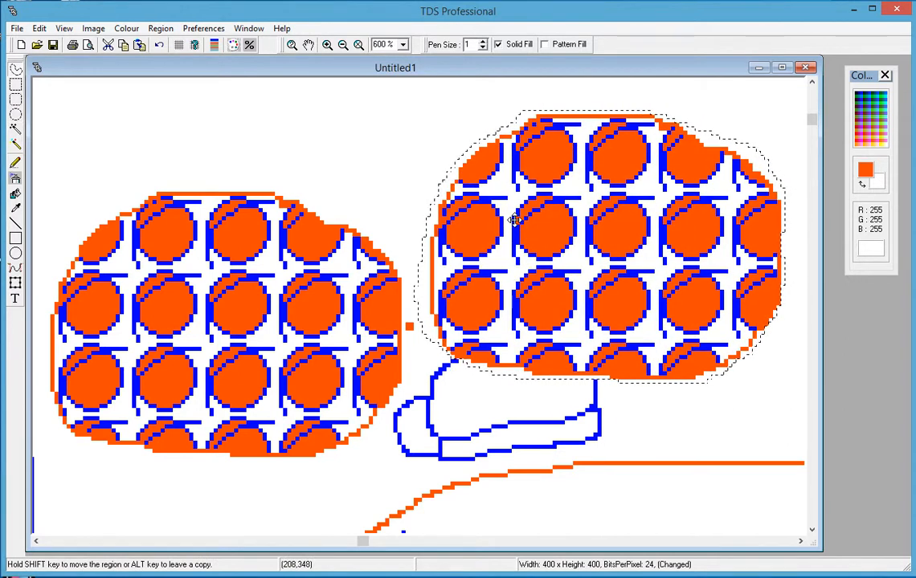
# - Flip the copied region horizontally and vertically, and move it down beside the original shape
pyautogui.click(161, 29)
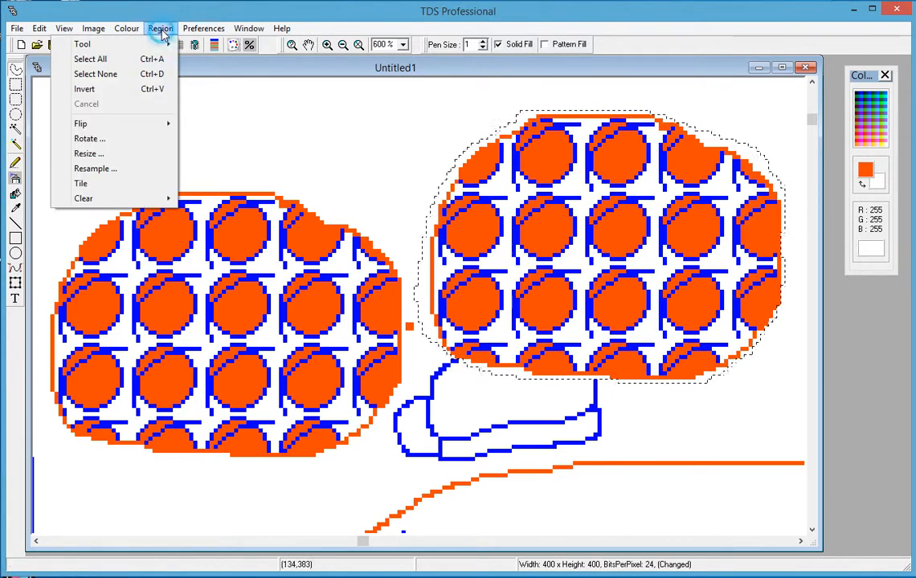
pyautogui.moveTo(143, 131)
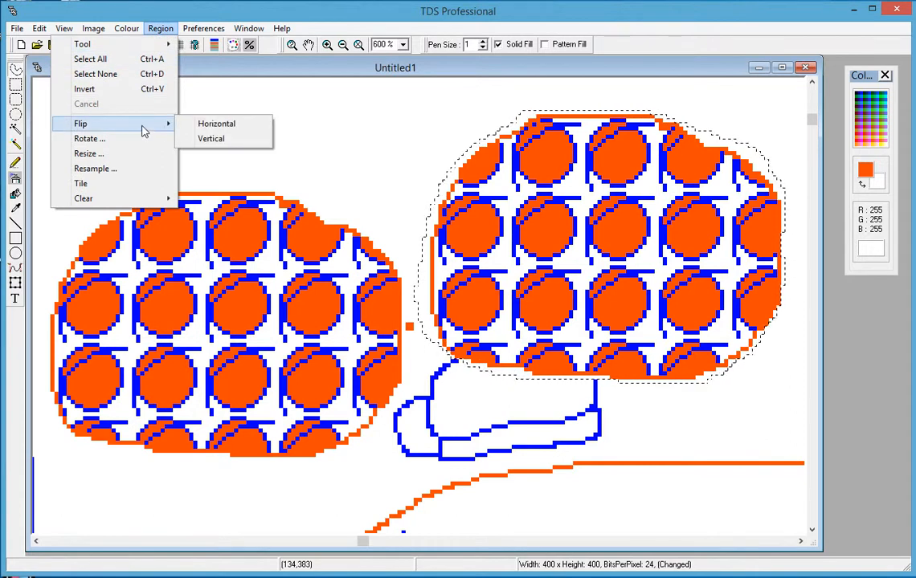
pyautogui.click(210, 126)
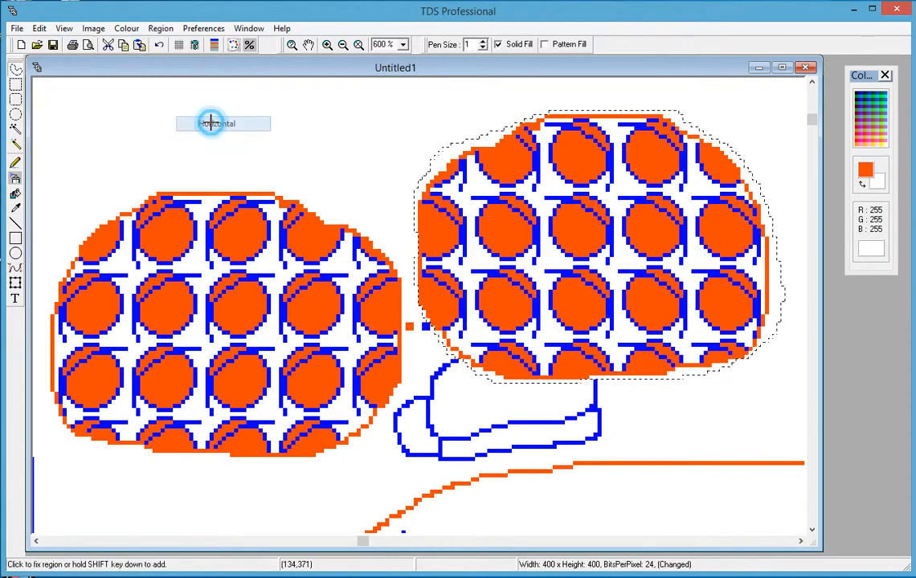
pyautogui.click(161, 29)
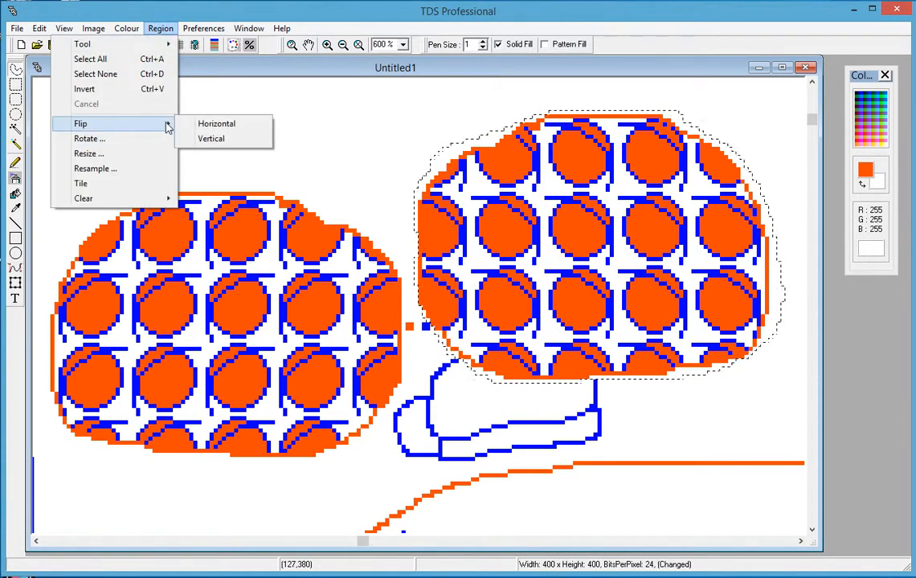
pyautogui.click(209, 139)
pyautogui.moveTo(593, 266); pyautogui.dragTo(589, 327)
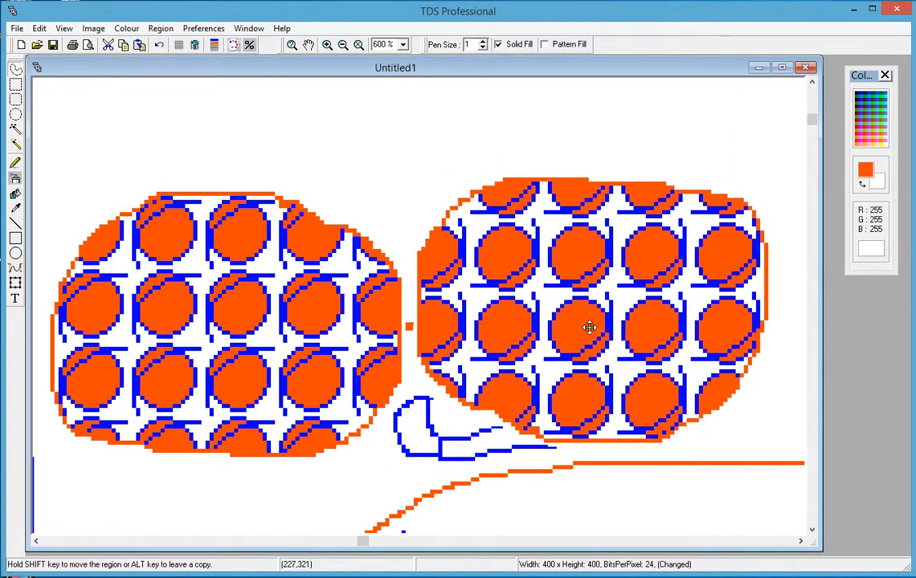
# - Resize the flipped copy's region to a width of 100
pyautogui.click(158, 28)
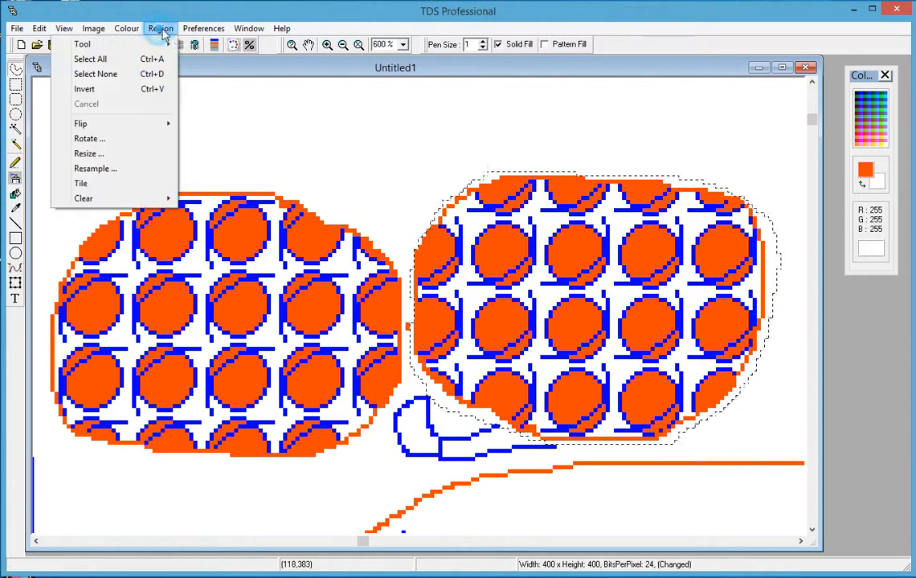
pyautogui.click(120, 154)
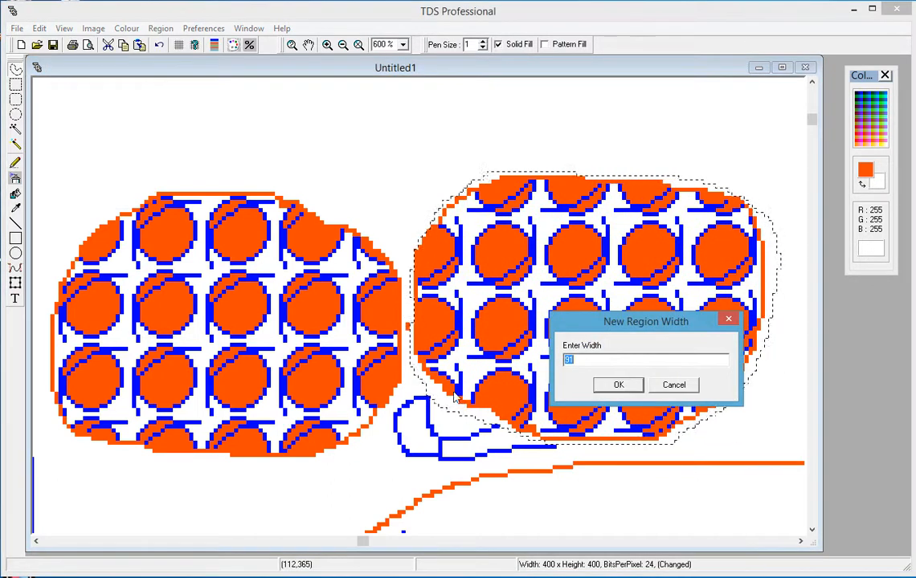
pyautogui.write('100')
pyautogui.click(640, 385)
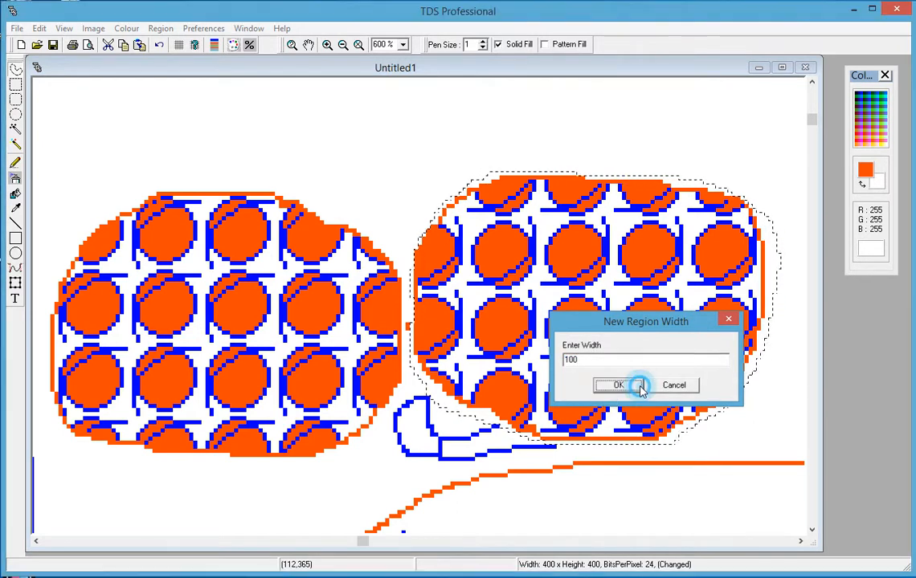
pyautogui.click(619, 385)
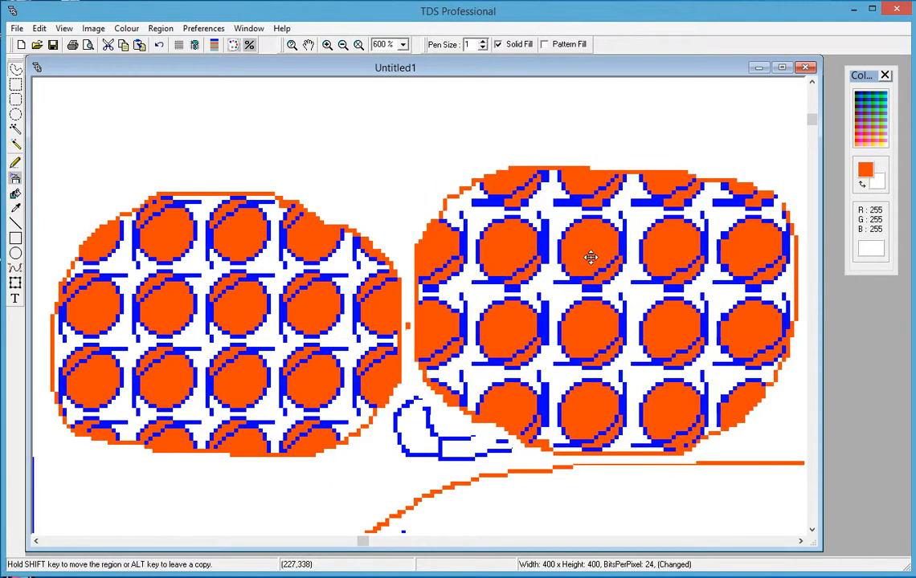
# - Tile the resized region across the design without erasing the background, and undo the tiling
pyautogui.click(159, 28)
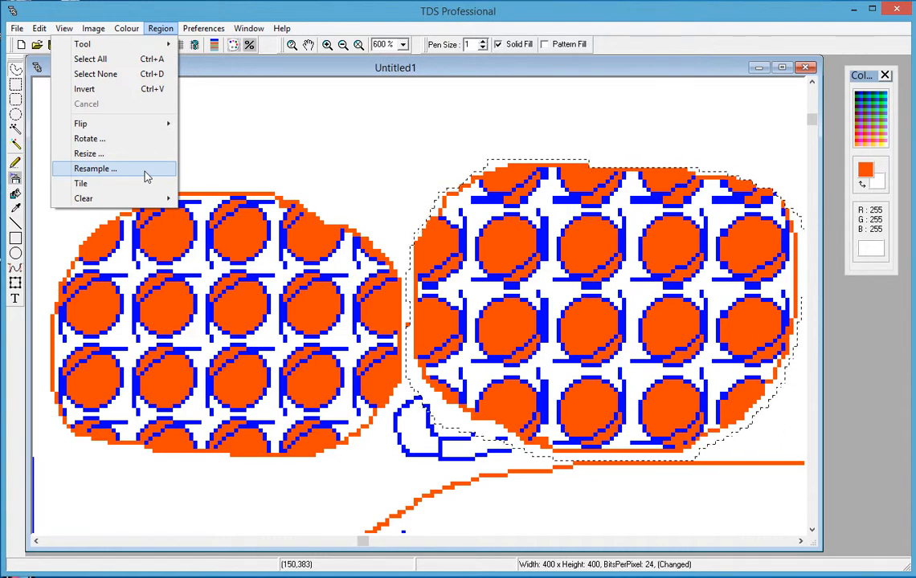
pyautogui.click(328, 65)
pyautogui.click(342, 45)
pyautogui.click(342, 45)
pyautogui.click(342, 45)
pyautogui.click(342, 45)
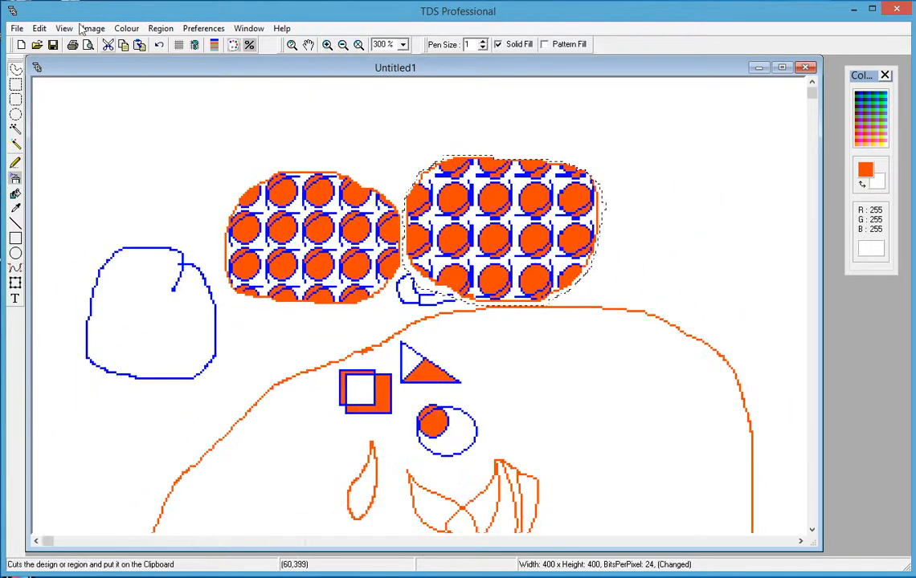
pyautogui.click(160, 28)
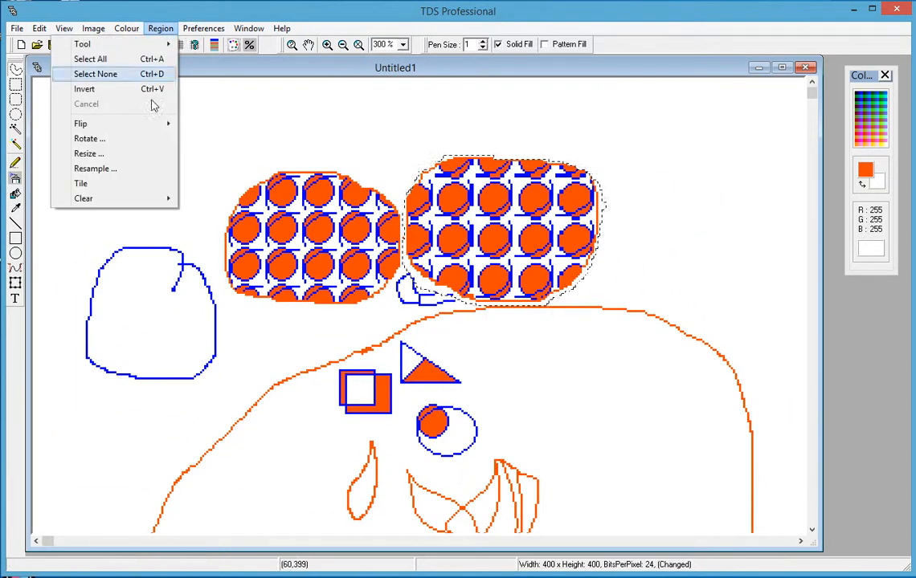
pyautogui.click(124, 185)
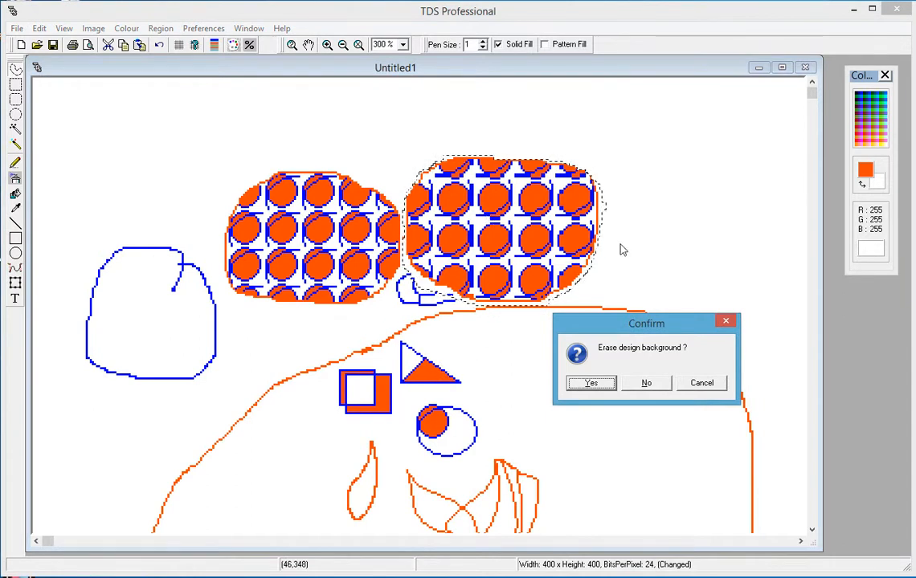
pyautogui.click(655, 384)
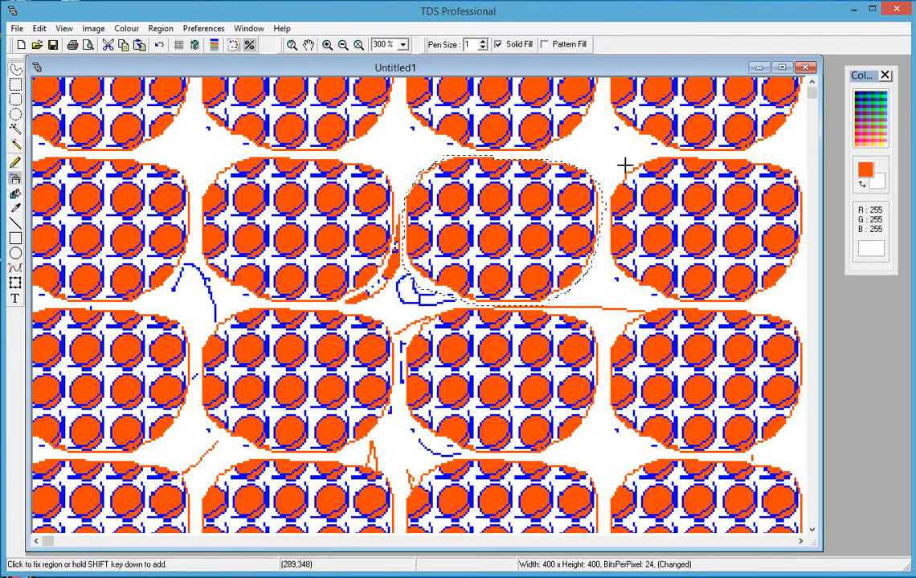
pyautogui.click(159, 44)
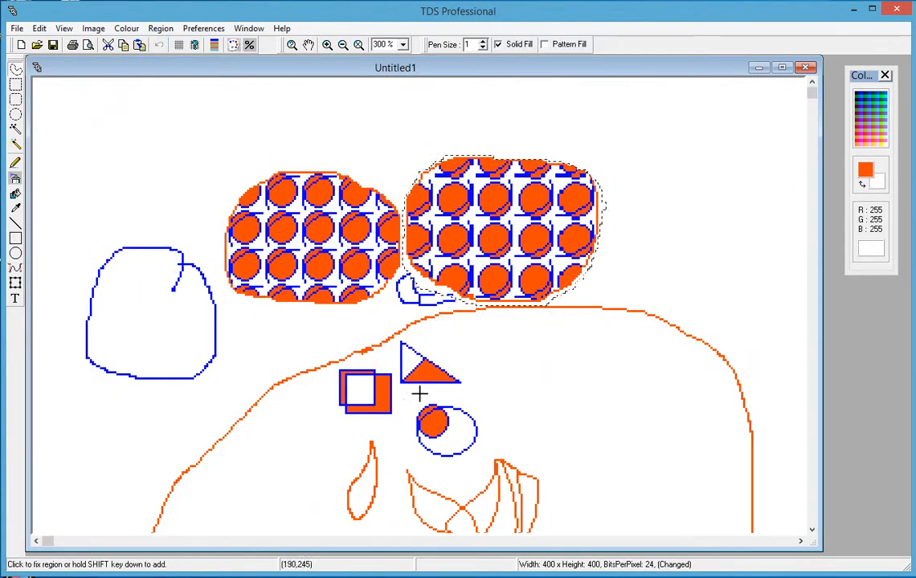
# - Clear everything outside the selected region
pyautogui.click(158, 29)
pyautogui.moveTo(102, 201)
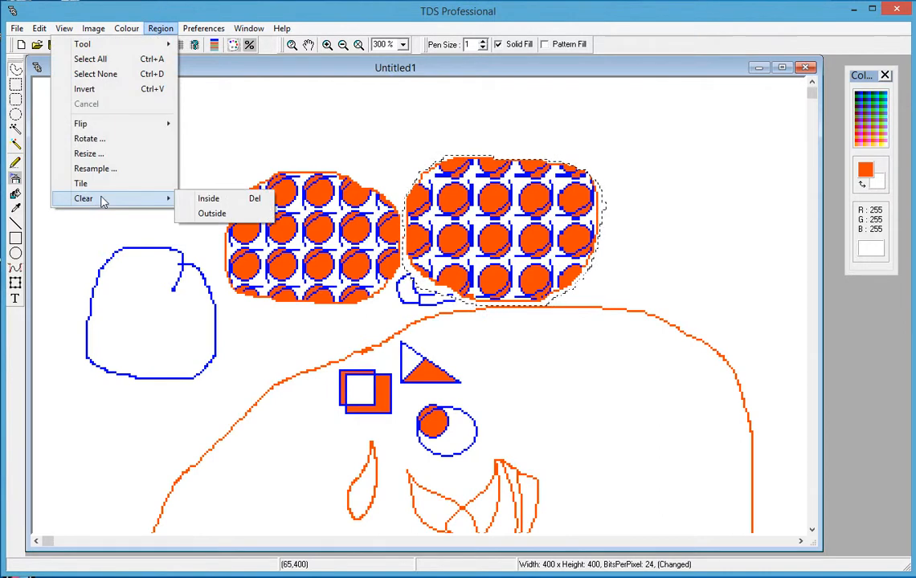
pyautogui.click(213, 214)
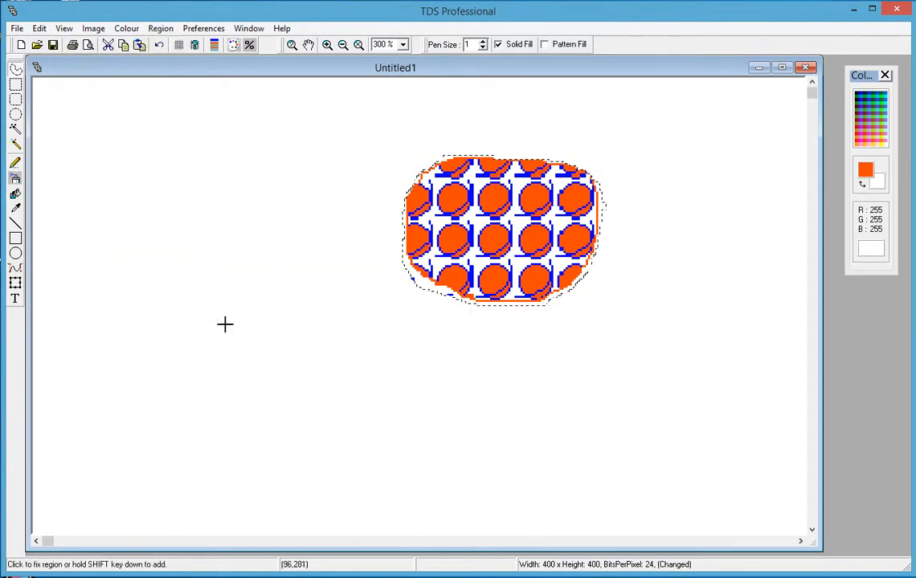
# - Undo the clearing outside the region and fix a copy of the region beside the second patterned shape, slightly lower
pyautogui.click(159, 45)
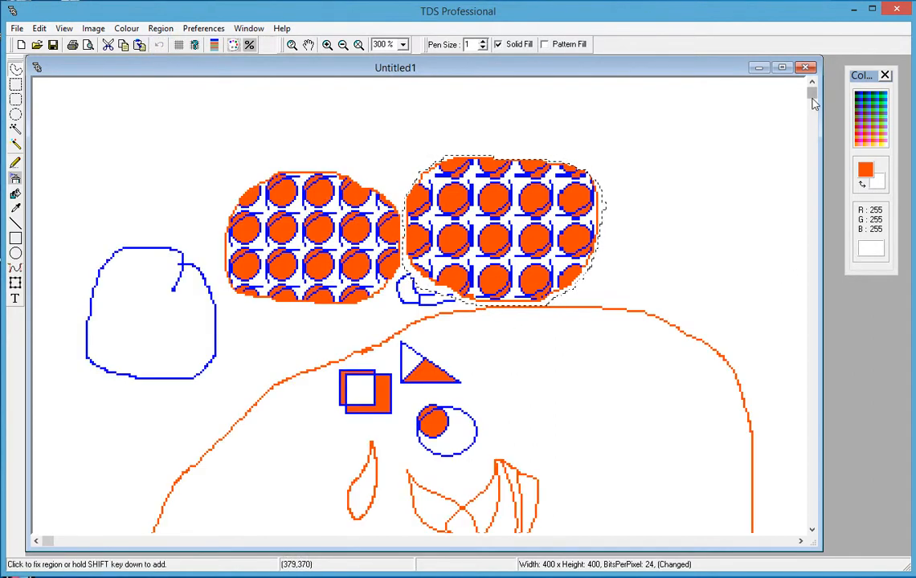
pyautogui.scroll(-2, 813, 102)
pyautogui.moveTo(491, 204); pyautogui.dragTo(673, 287)
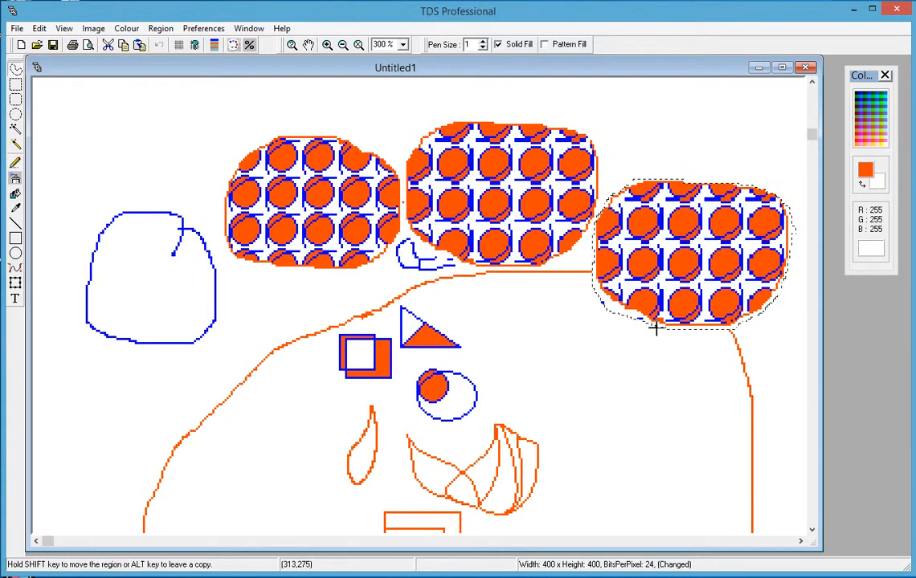
pyautogui.click(304, 322)
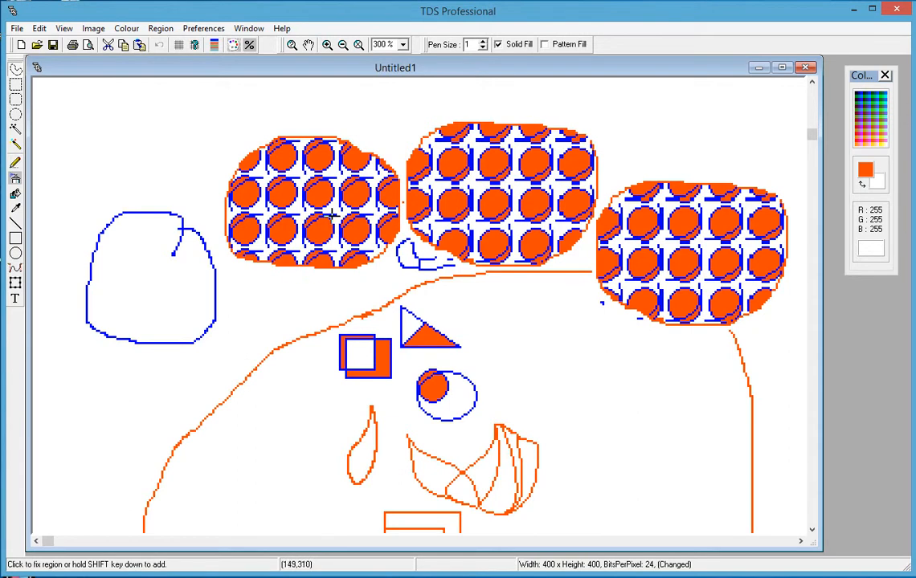
pyautogui.click(160, 28)
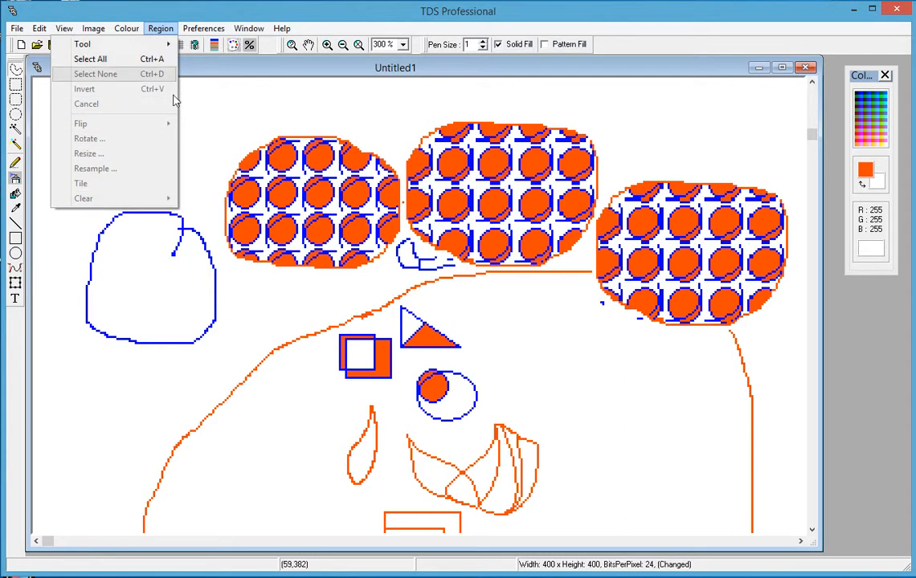
pyautogui.click(319, 4)
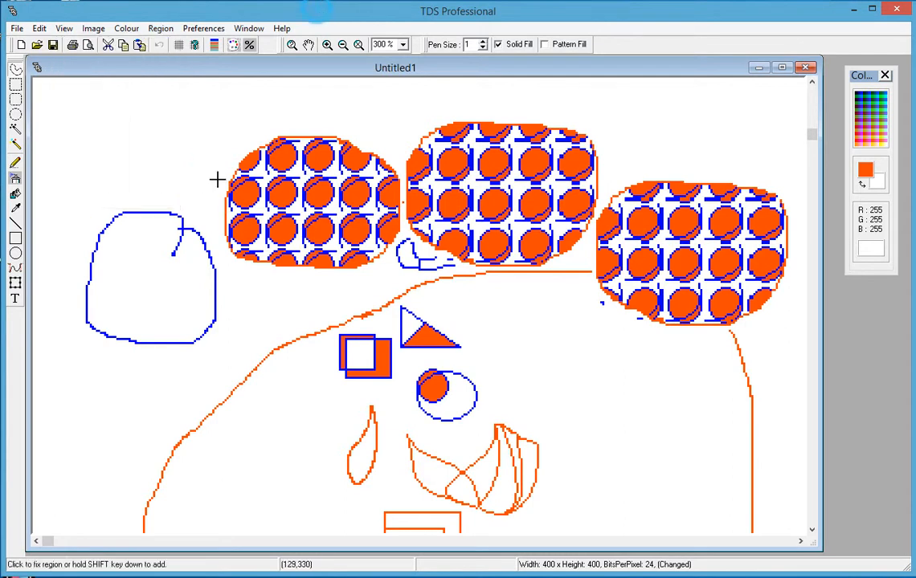
# - Select a rectangular region over part of the first patterned shape, copy it onto the blue freehand outline, and undo the copy
pyautogui.click(16, 85)
pyautogui.moveTo(232, 125); pyautogui.dragTo(348, 298)
pyautogui.moveTo(311, 214); pyautogui.dragTo(150, 251)
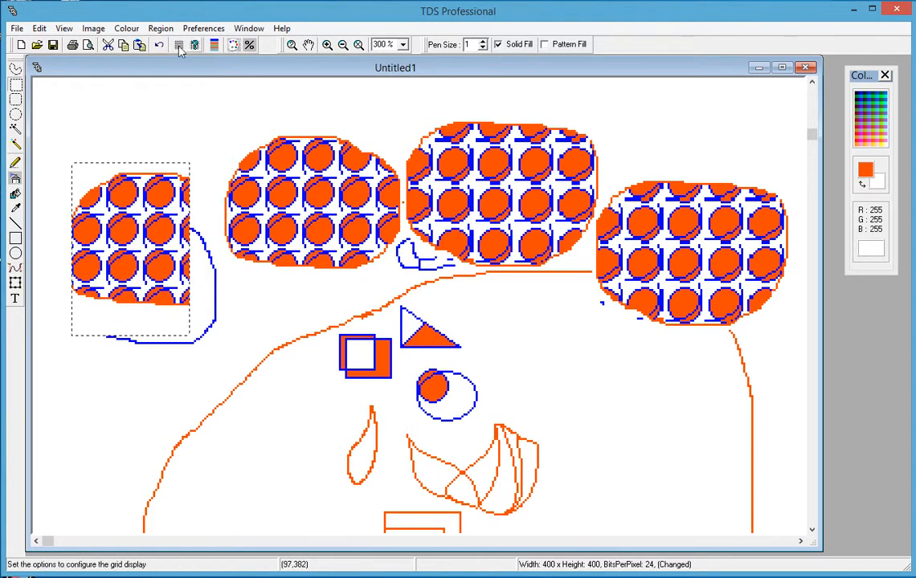
pyautogui.click(160, 44)
# - Select a rounded rectangular region over part of the second patterned shape, copy it above the blue freehand outline, and undo the copy
pyautogui.click(15, 99)
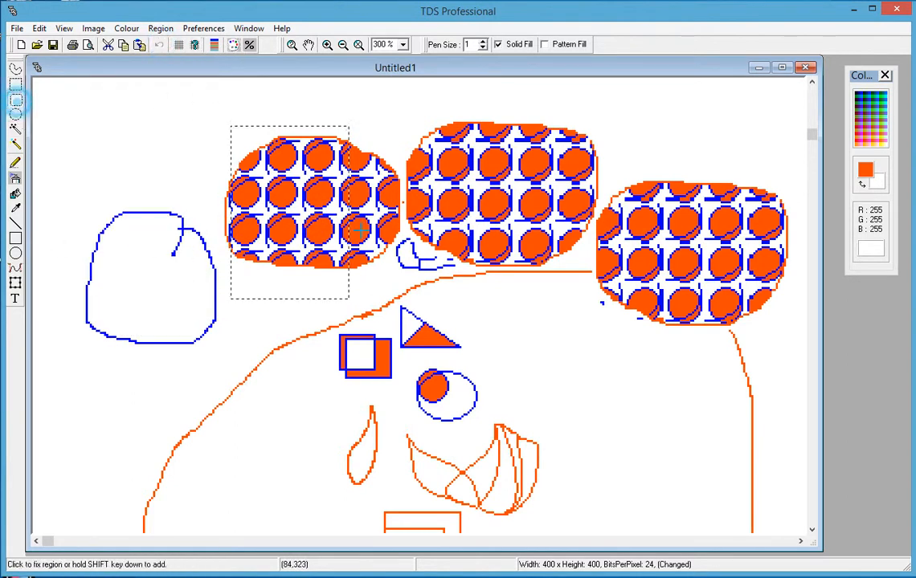
pyautogui.moveTo(404, 138); pyautogui.dragTo(499, 302)
pyautogui.moveTo(447, 218); pyautogui.dragTo(151, 196)
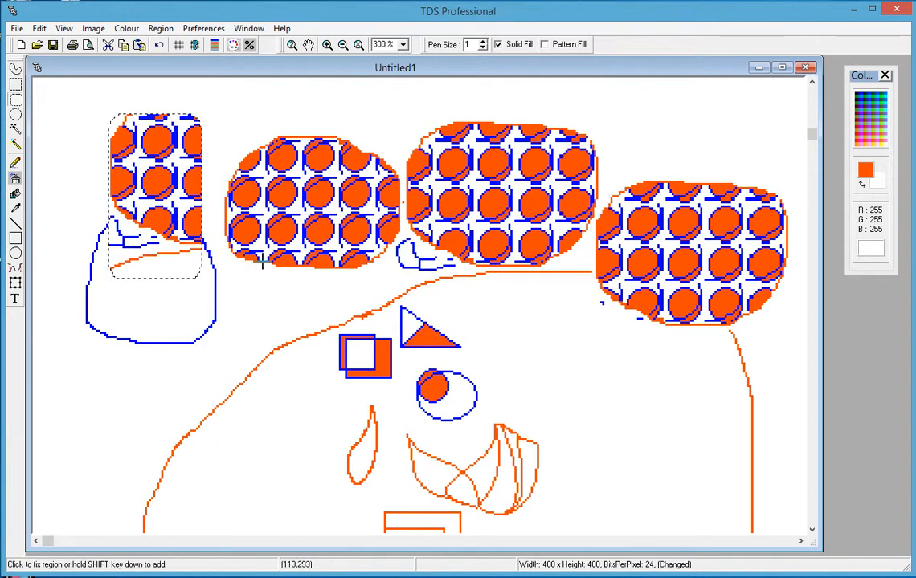
pyautogui.click(159, 44)
pyautogui.click(135, 179)
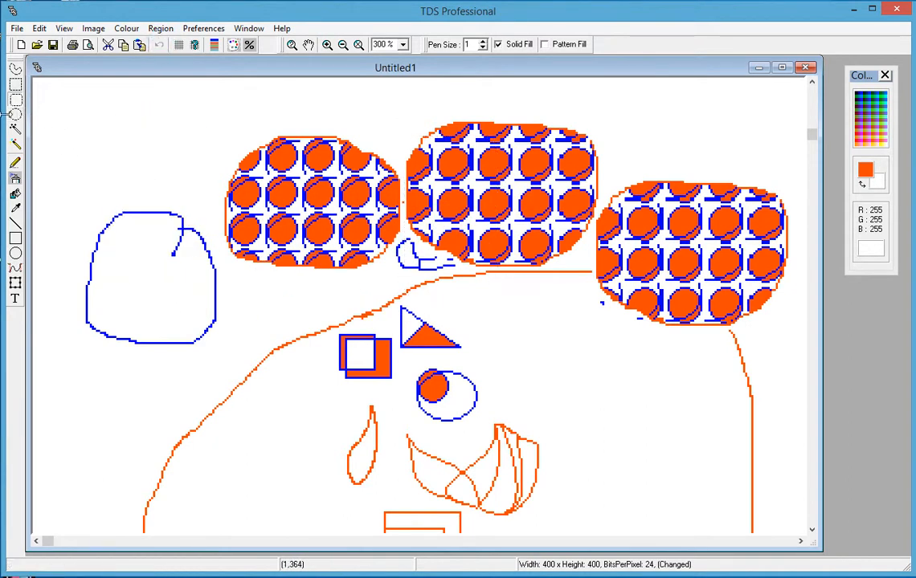
# - Select an elliptical region inside the first patterned shape and leave a copy of it over the blue freehand outline's upper edge
pyautogui.click(15, 113)
pyautogui.moveTo(275, 168); pyautogui.dragTo(367, 272)
pyautogui.moveTo(346, 237); pyautogui.dragTo(156, 202)
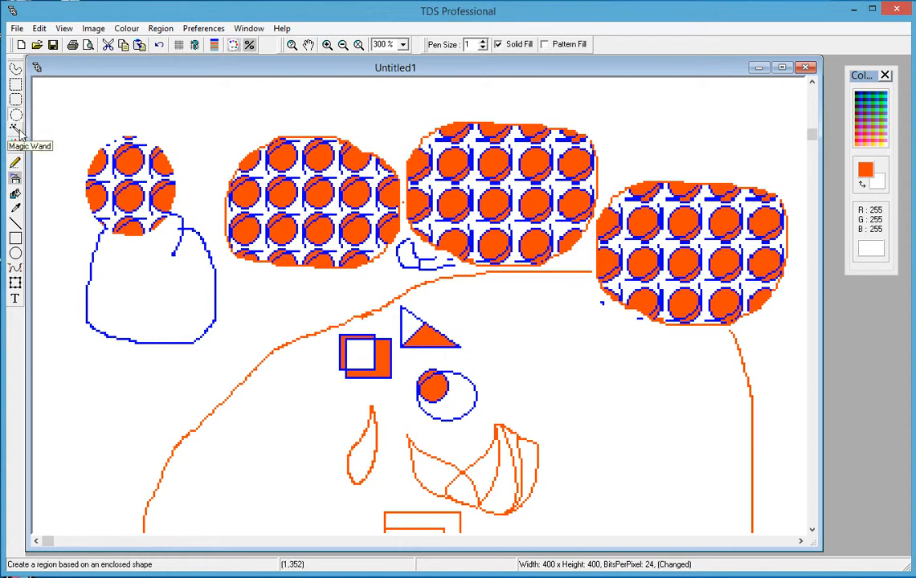
# - Select one orange circle in the second patterned shape's upper full row with the Magic Wand
pyautogui.click(327, 45)
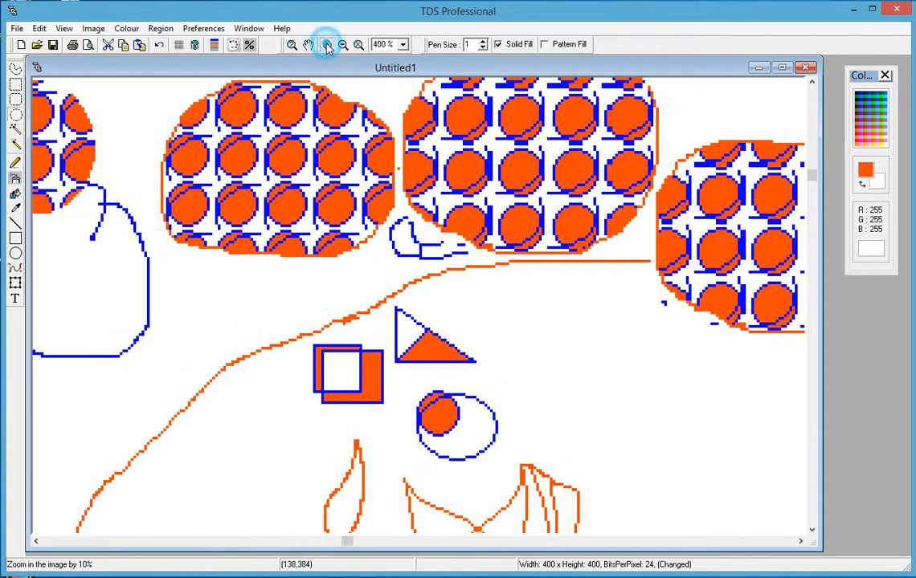
pyautogui.click(327, 45)
pyautogui.moveTo(812, 182); pyautogui.dragTo(824, 106)
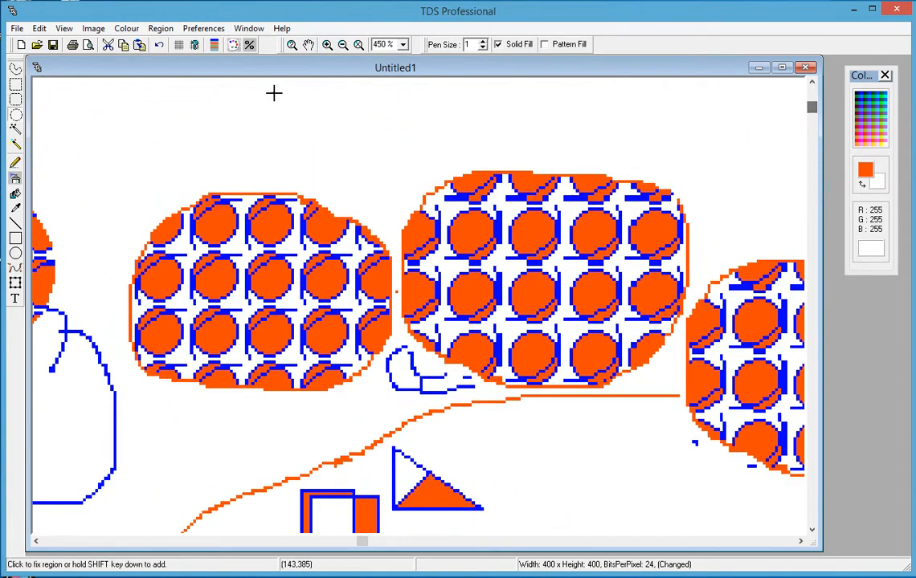
pyautogui.click(327, 45)
pyautogui.click(327, 45)
pyautogui.click(327, 45)
pyautogui.click(327, 45)
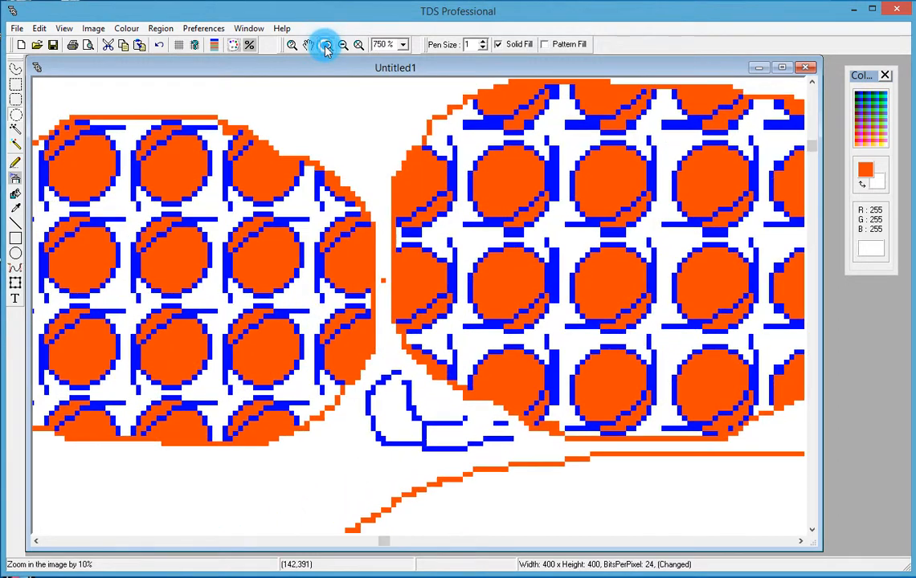
pyautogui.click(327, 45)
pyautogui.moveTo(814, 152)
pyautogui.mouseDown()
pyautogui.moveTo(811, 319)
pyautogui.moveTo(813, 143)
pyautogui.mouseUp()
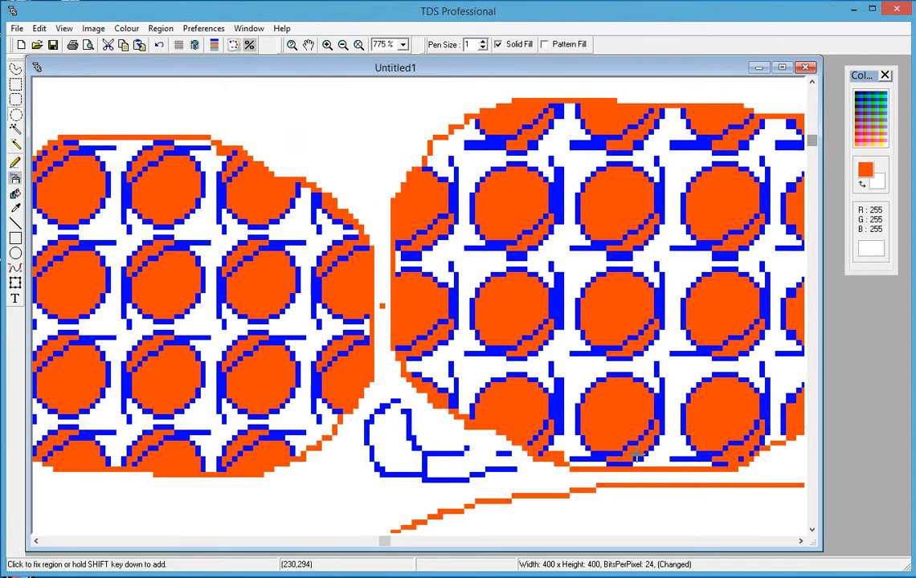
pyautogui.click(15, 131)
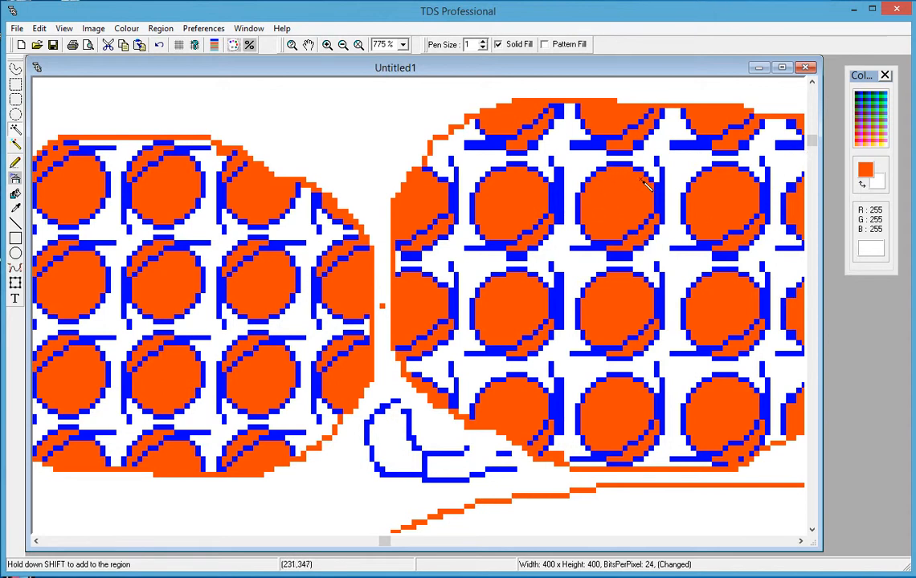
pyautogui.click(614, 225)
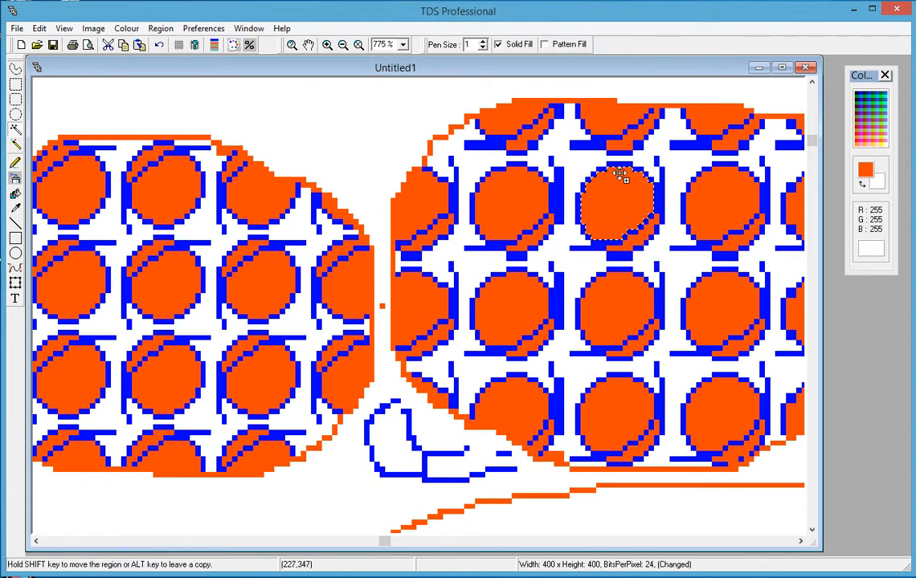
# - Leave a copy of the selected orange circle in the blank area above the gap between the first two patterned shapes
pyautogui.click(611, 207)
pyautogui.moveTo(611, 208); pyautogui.dragTo(354, 136)
pyautogui.moveTo(813, 140); pyautogui.dragTo(813, 103)
pyautogui.moveTo(361, 278); pyautogui.dragTo(360, 219)
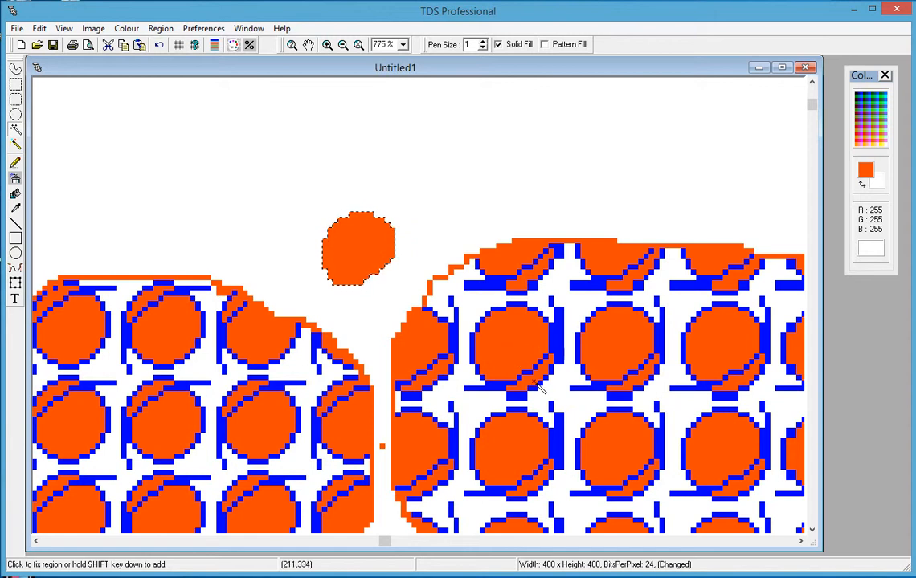
# - Add several orange areas of the second patterned shape to the Magic Wand region, including circles, a sliver and its upper edge
pyautogui.moveTo(551, 356); pyautogui.dragTo(515, 389)
pyautogui.keyDown('shift'); pyautogui.click(519, 454); pyautogui.keyUp('shift')
pyautogui.keyDown('shift'); pyautogui.click(624, 358); pyautogui.keyUp('shift')
pyautogui.keyDown('shift'); pyautogui.click(432, 348); pyautogui.keyUp('shift')
pyautogui.keyDown('shift'); pyautogui.click(534, 259); pyautogui.keyUp('shift')
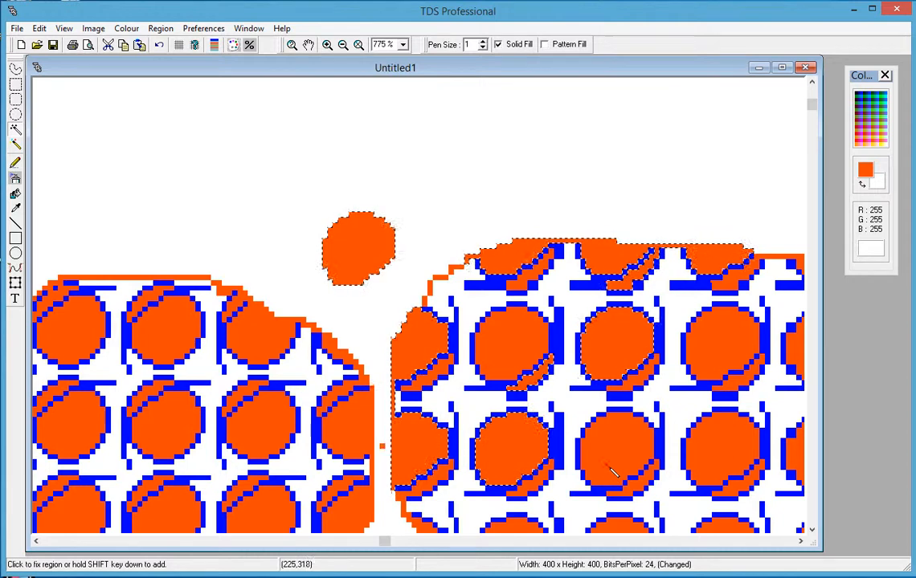
# - Move a copy of the multi-part orange region into the blank area above the two patterned shapes
pyautogui.moveTo(612, 344)
pyautogui.mouseDown()
pyautogui.moveTo(523, 243)
pyautogui.moveTo(457, 217)
pyautogui.moveTo(492, 166)
pyautogui.moveTo(486, 155)
pyautogui.mouseUp()
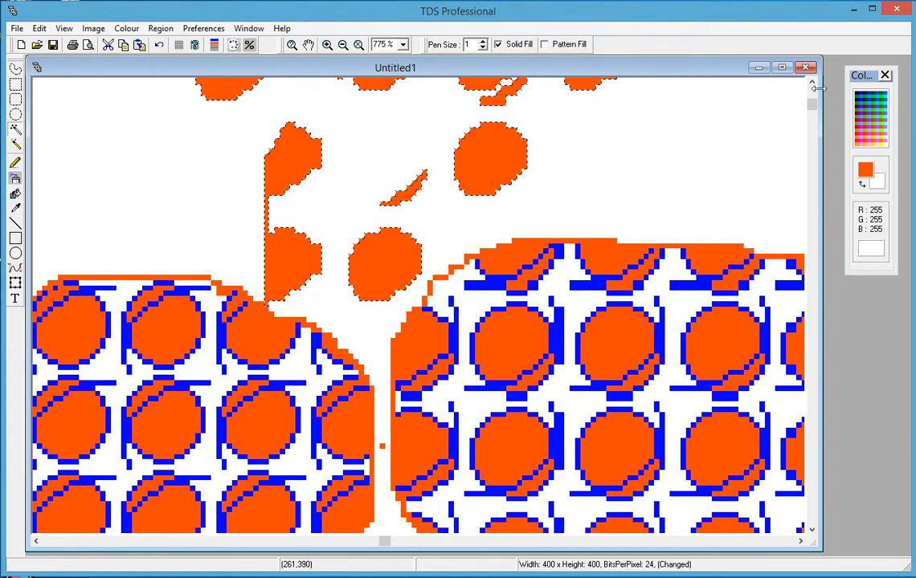
pyautogui.moveTo(811, 98); pyautogui.dragTo(811, 90)
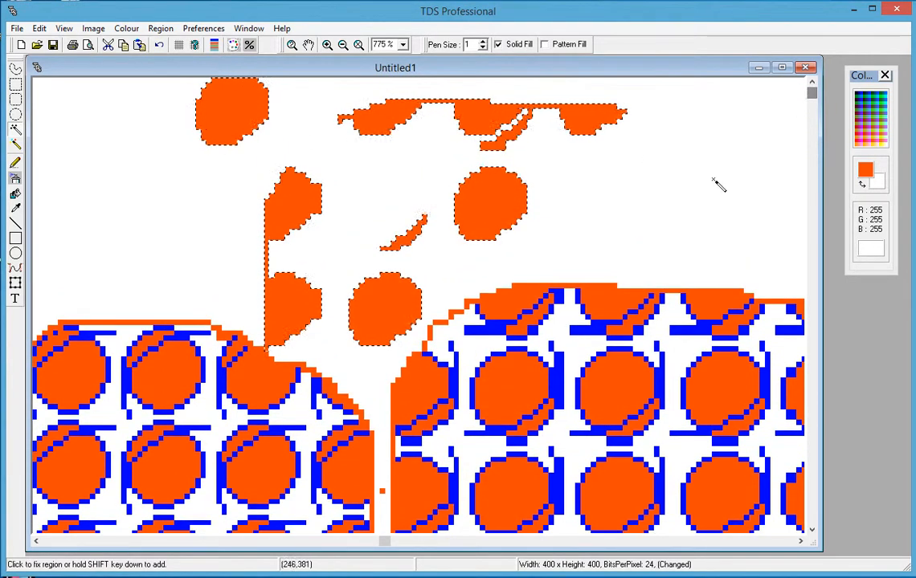
pyautogui.moveTo(482, 219); pyautogui.dragTo(494, 229)
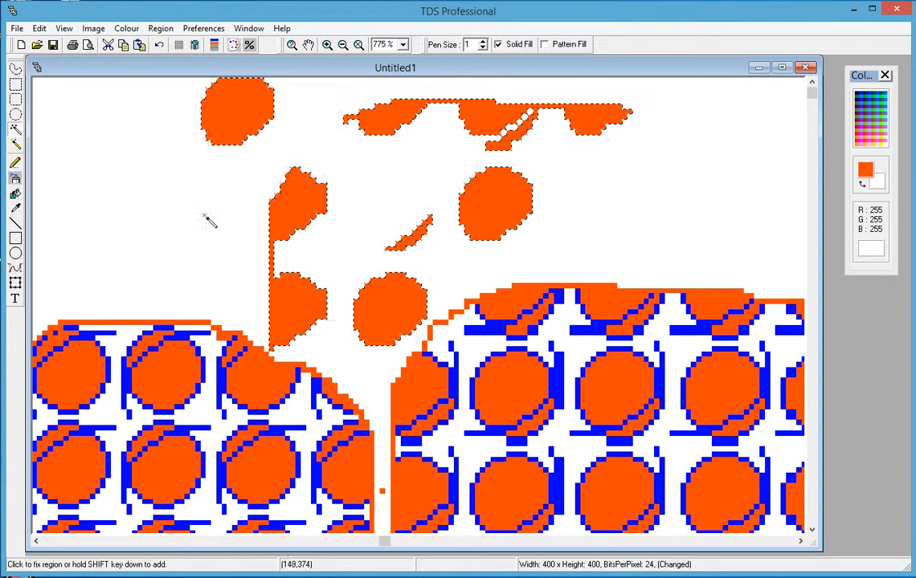
# - Copy the multi-part region, paste it as a new design in an enlarged window, and return to the Untitled1 design
pyautogui.click(38, 28)
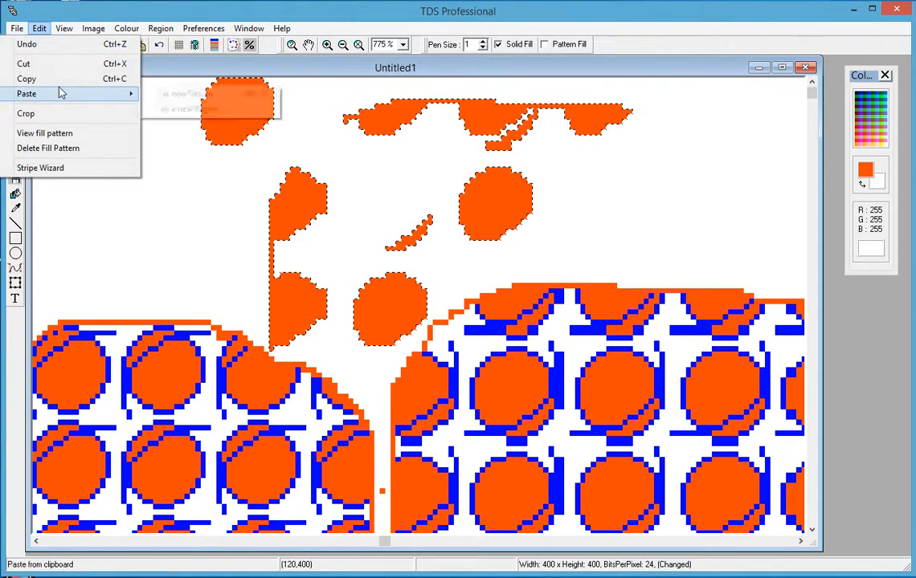
pyautogui.click(58, 79)
pyautogui.click(39, 28)
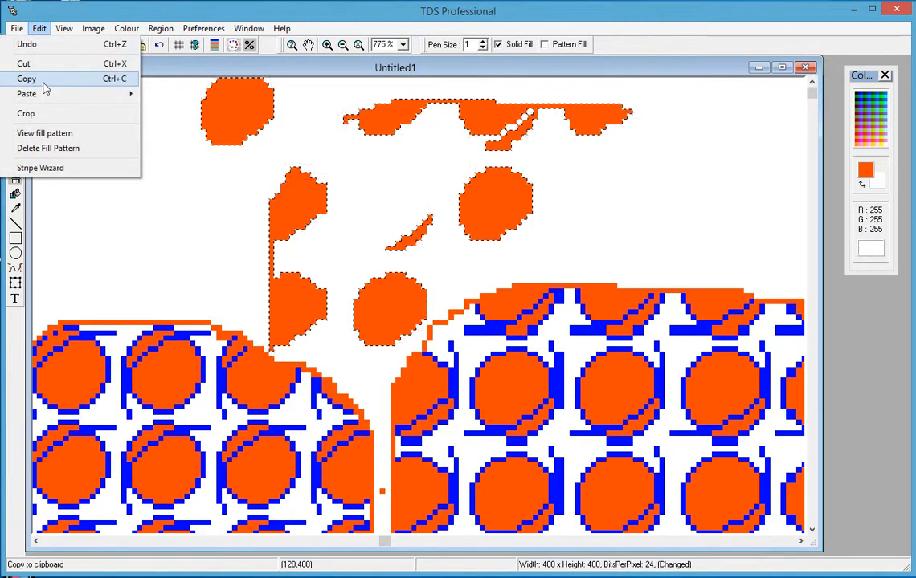
pyautogui.moveTo(46, 95)
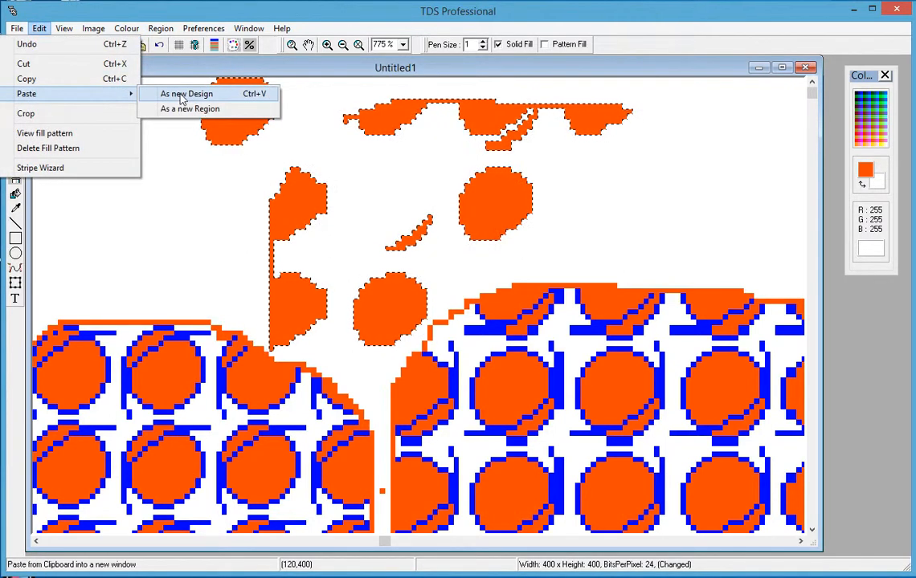
pyautogui.click(155, 95)
pyautogui.moveTo(69, 85); pyautogui.dragTo(480, 155)
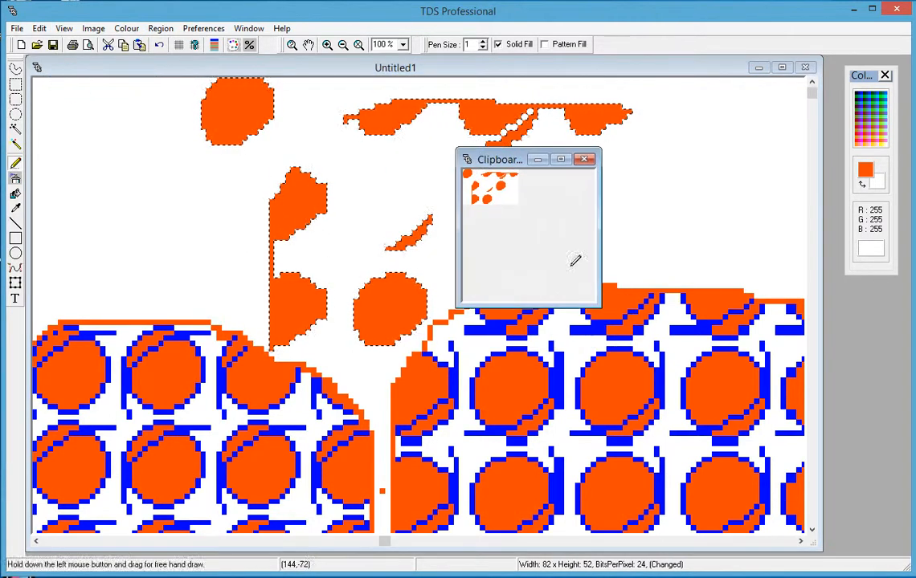
pyautogui.moveTo(598, 302); pyautogui.dragTo(749, 447)
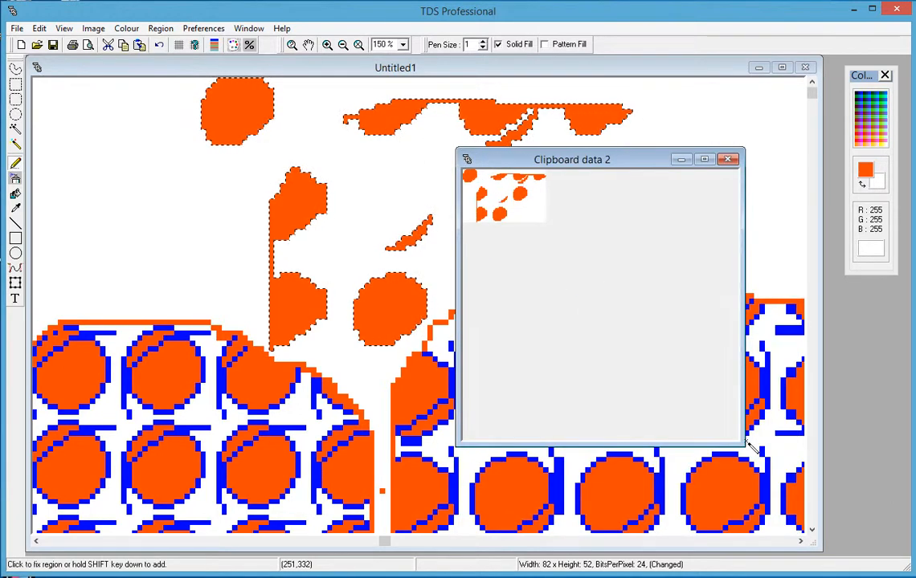
pyautogui.scroll(6, 748, 446)
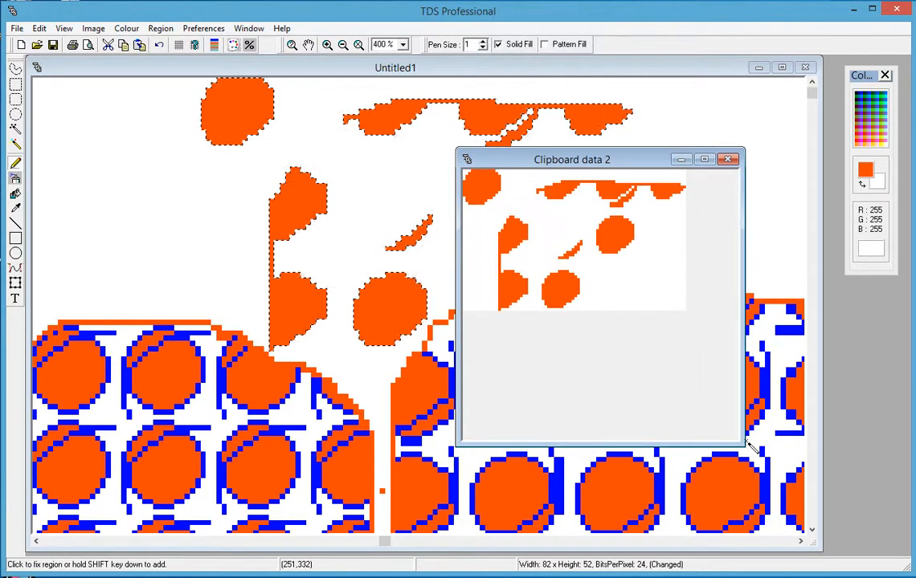
pyautogui.click(502, 71)
pyautogui.click(39, 30)
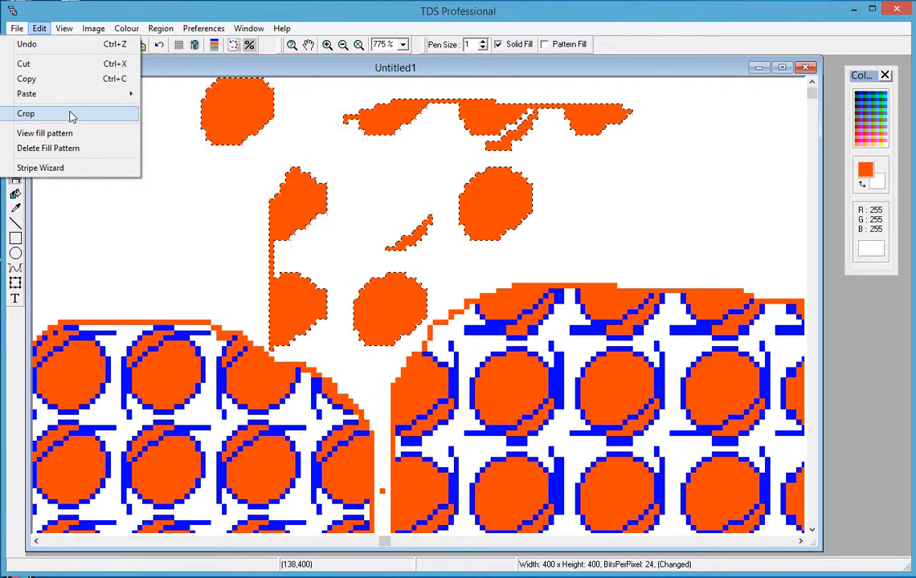
pyautogui.click(273, 72)
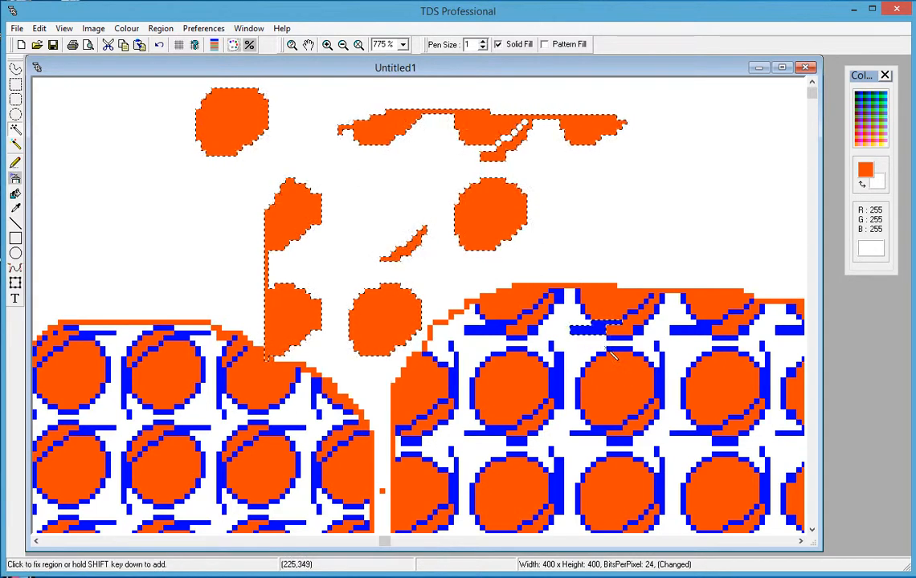
# - Shift the multi-part region, including the added blue segment, slightly and fix it in place by switching to the rectangular region tool
pyautogui.moveTo(503, 224); pyautogui.dragTo(484, 230)
pyautogui.click(15, 83)
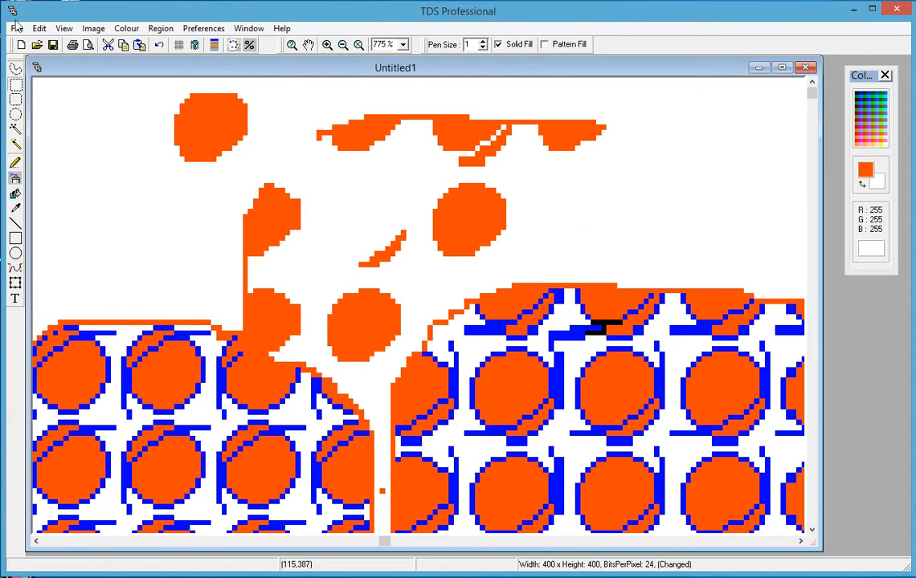
pyautogui.click(159, 29)
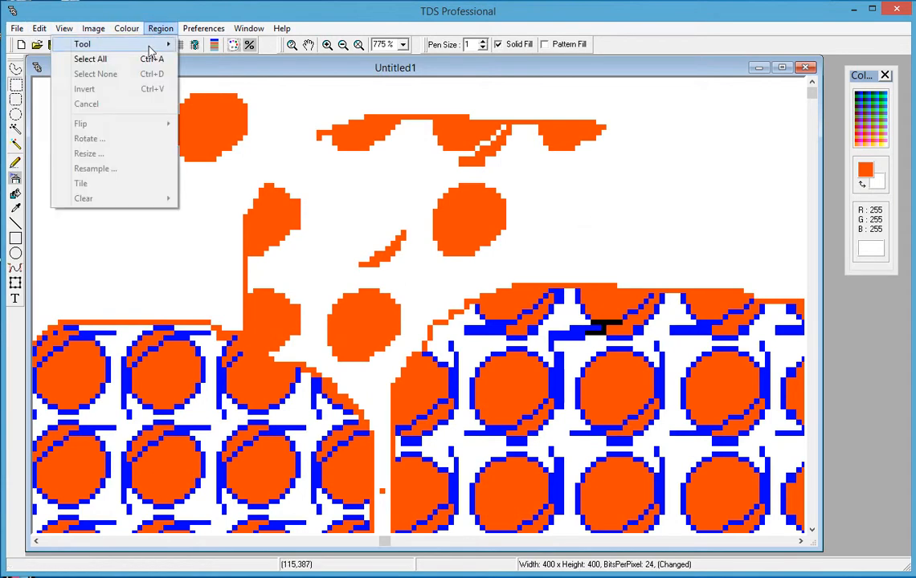
pyautogui.click(265, 68)
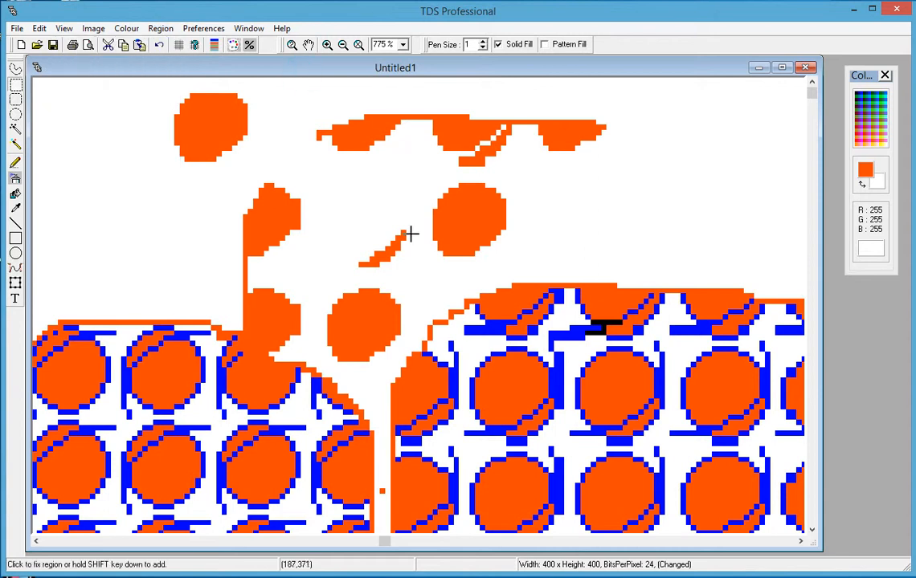
# - Select all orange areas of the design with the wand that picks a colour everywhere, and add all blue areas to the region
pyautogui.moveTo(812, 92); pyautogui.dragTo(812, 138)
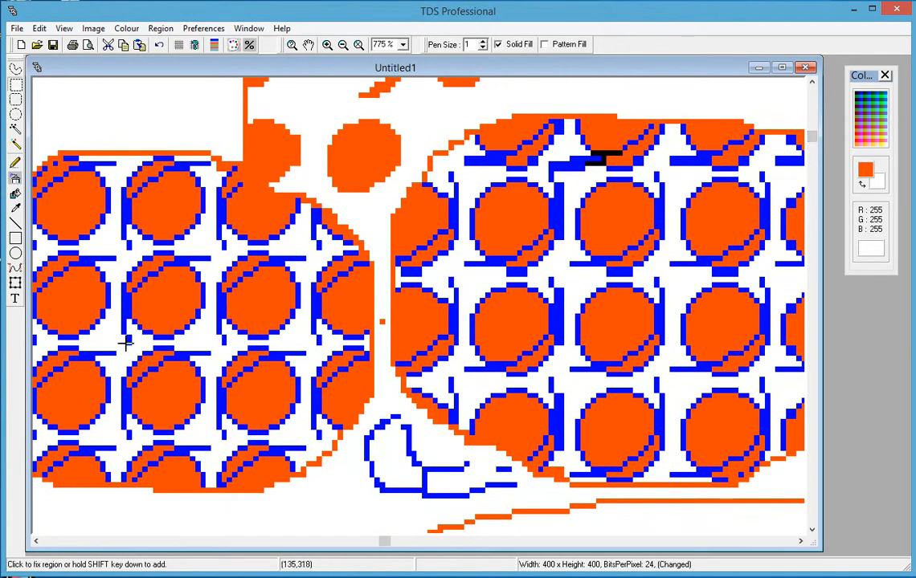
pyautogui.click(16, 145)
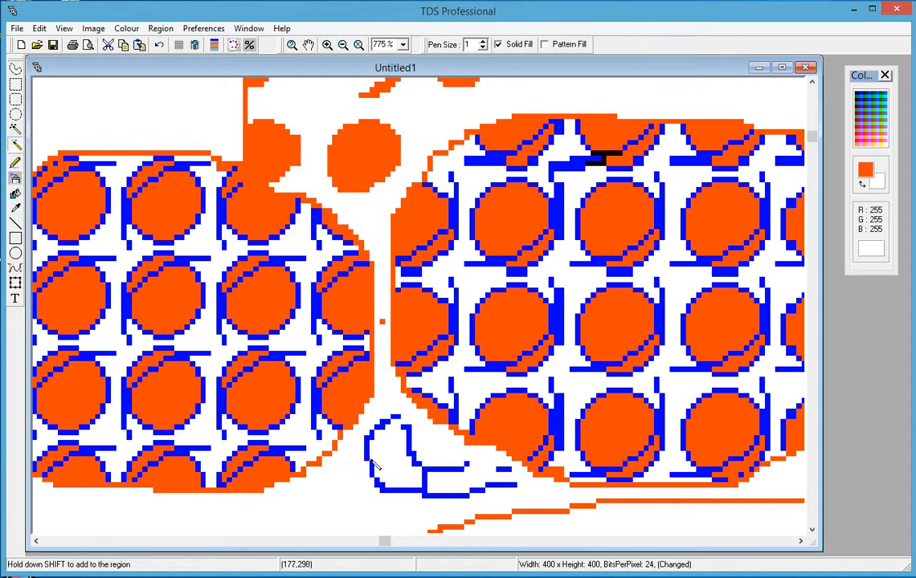
pyautogui.click(403, 45)
pyautogui.click(393, 117)
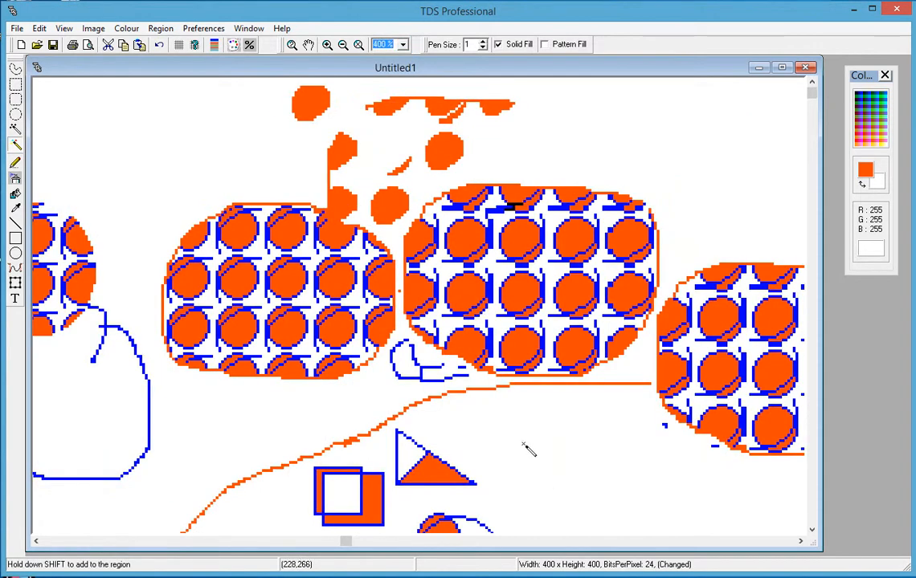
pyautogui.click(374, 506)
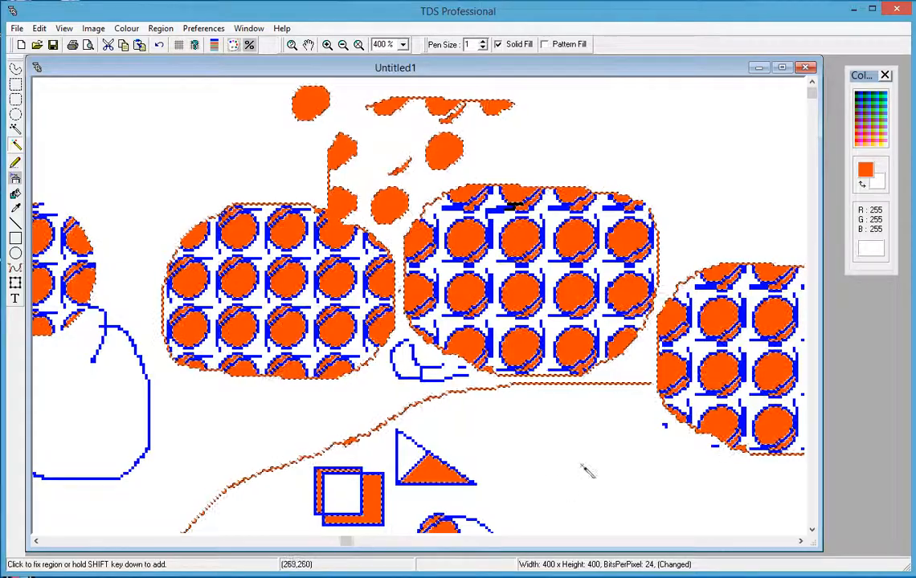
pyautogui.click(474, 485)
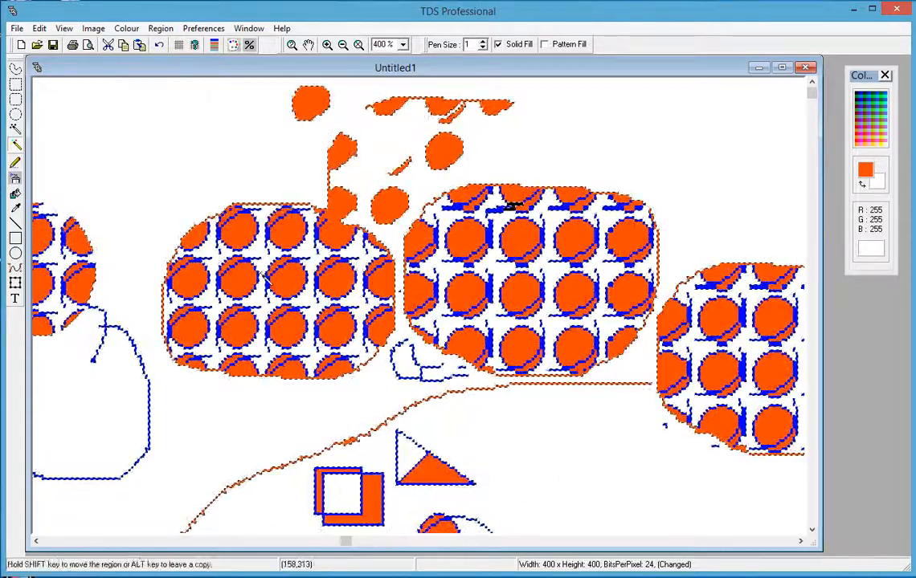
# - Copy the orange and blue region, paste it as a new design in an enlarged window, and close that design
pyautogui.click(39, 28)
pyautogui.click(45, 78)
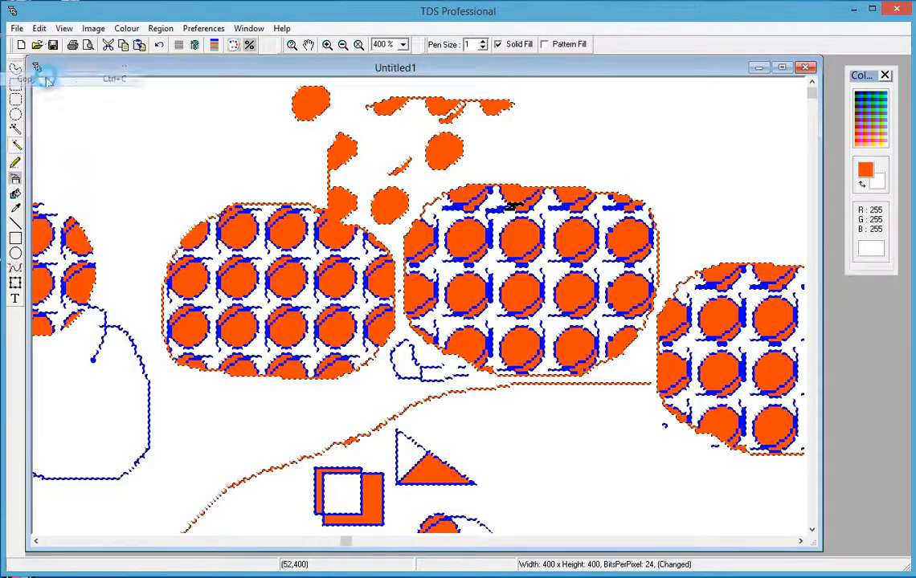
pyautogui.click(39, 29)
pyautogui.click(60, 94)
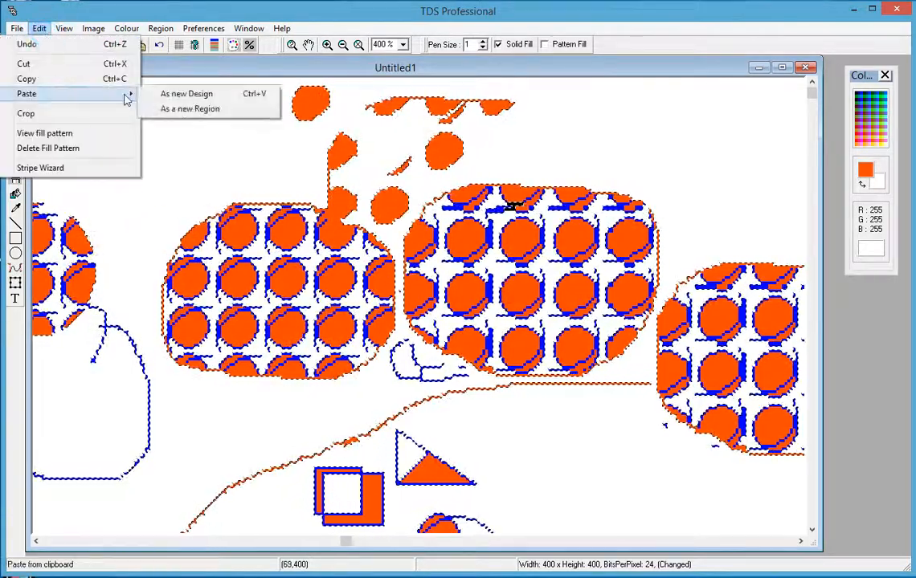
pyautogui.click(180, 98)
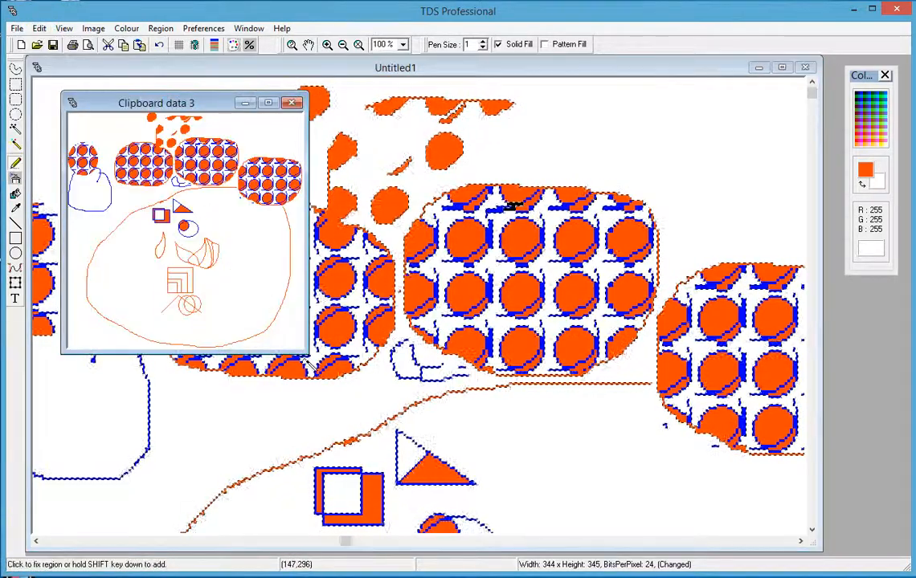
pyautogui.moveTo(303, 350); pyautogui.dragTo(474, 470)
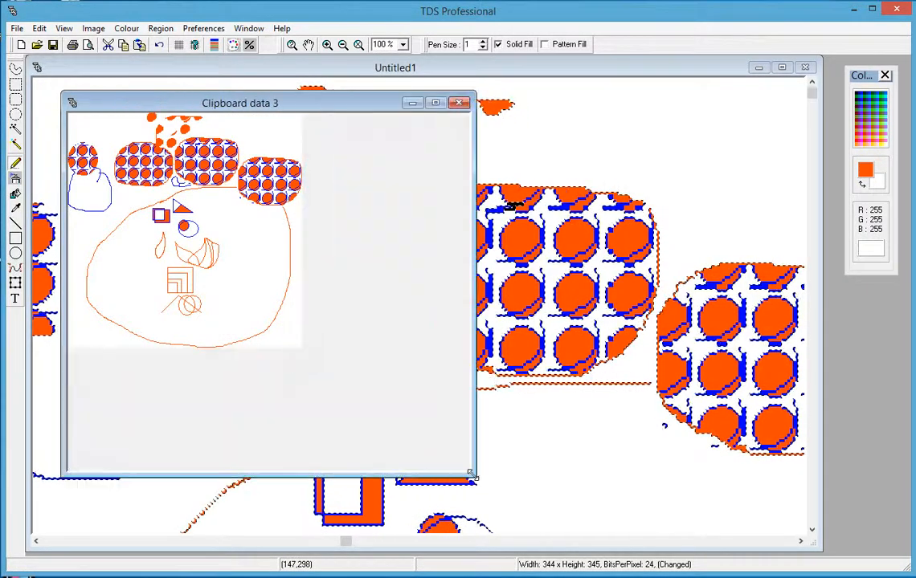
pyautogui.moveTo(246, 99); pyautogui.dragTo(608, 153)
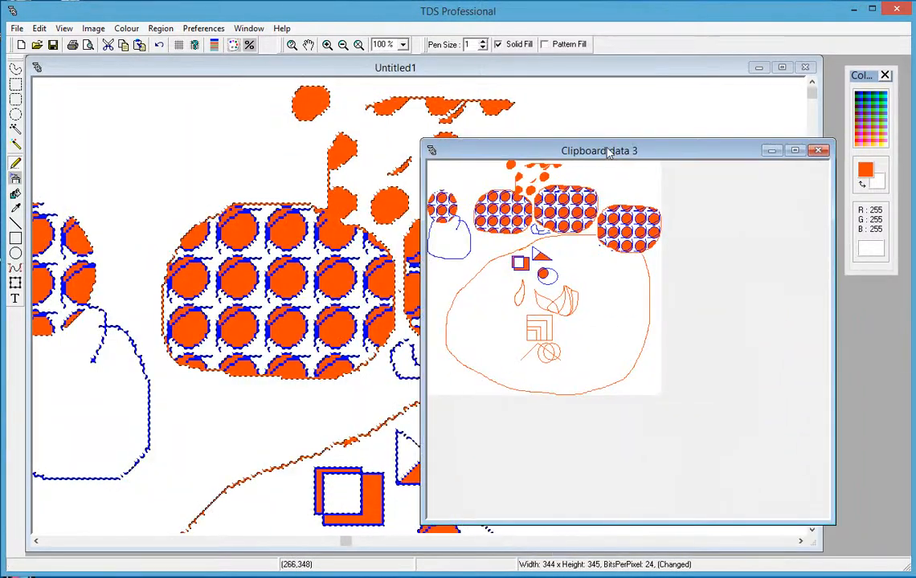
pyautogui.click(818, 151)
pyautogui.click(655, 385)
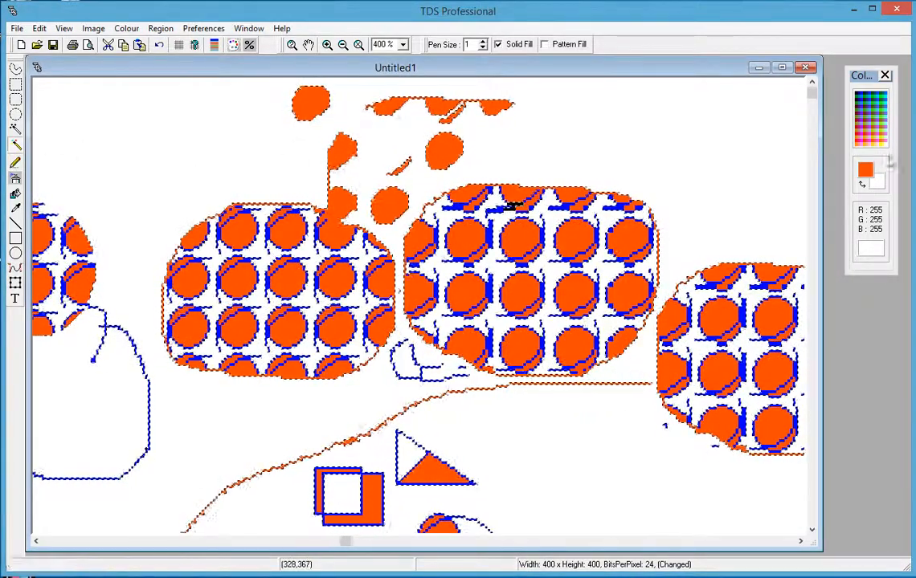
# - Set the foreground colour to green and try to draw a rectangle in the blank area while the region is still active
pyautogui.click(866, 171)
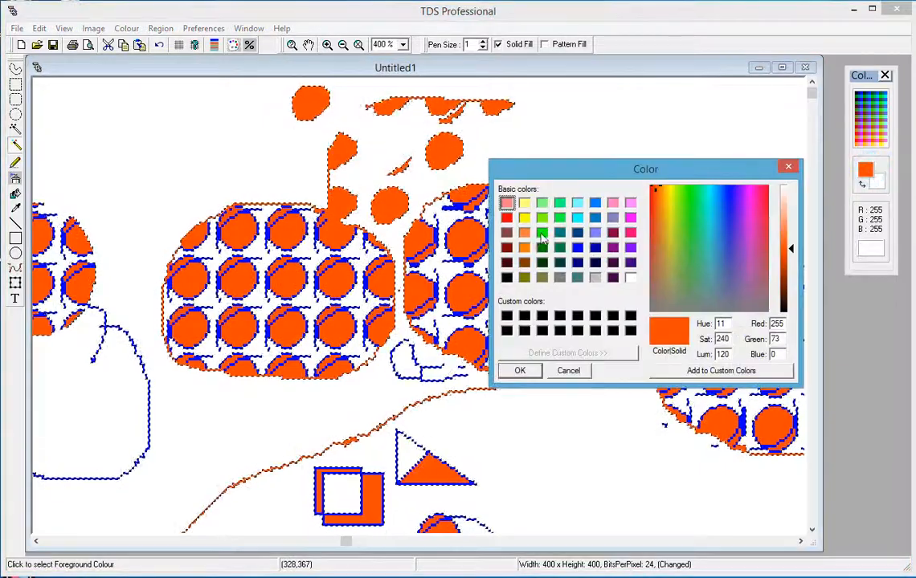
pyautogui.click(518, 369)
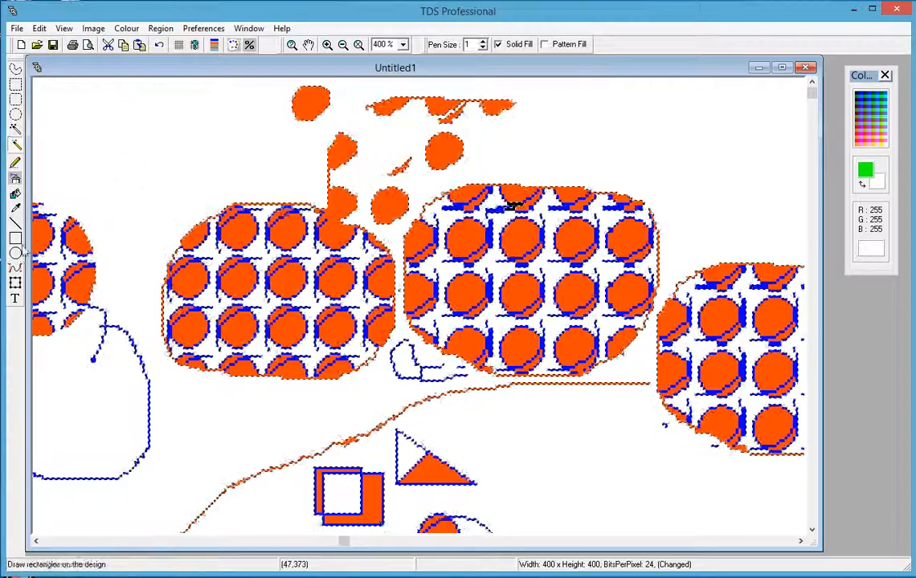
pyautogui.click(15, 238)
pyautogui.moveTo(81, 103)
pyautogui.mouseDown()
pyautogui.moveTo(143, 172)
pyautogui.moveTo(214, 201)
pyautogui.mouseUp()
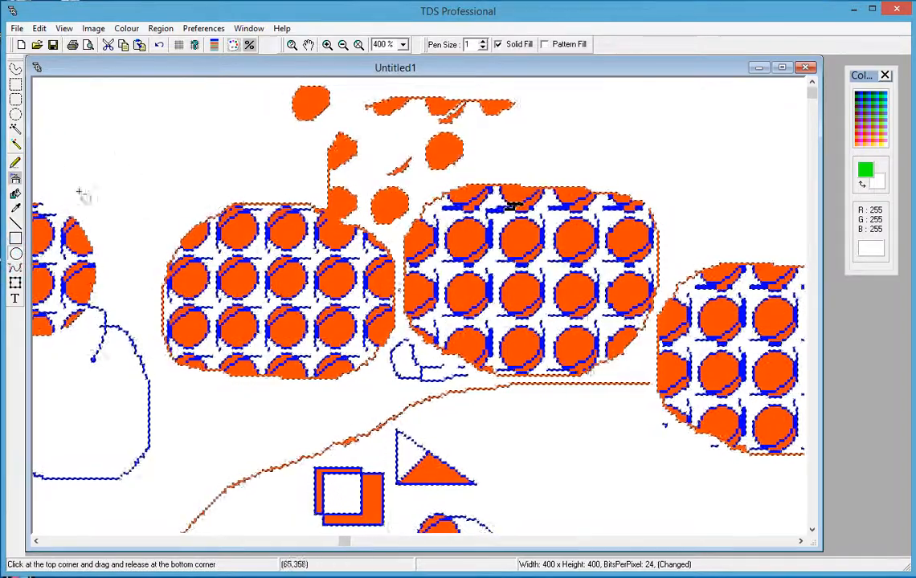
pyautogui.press('p')
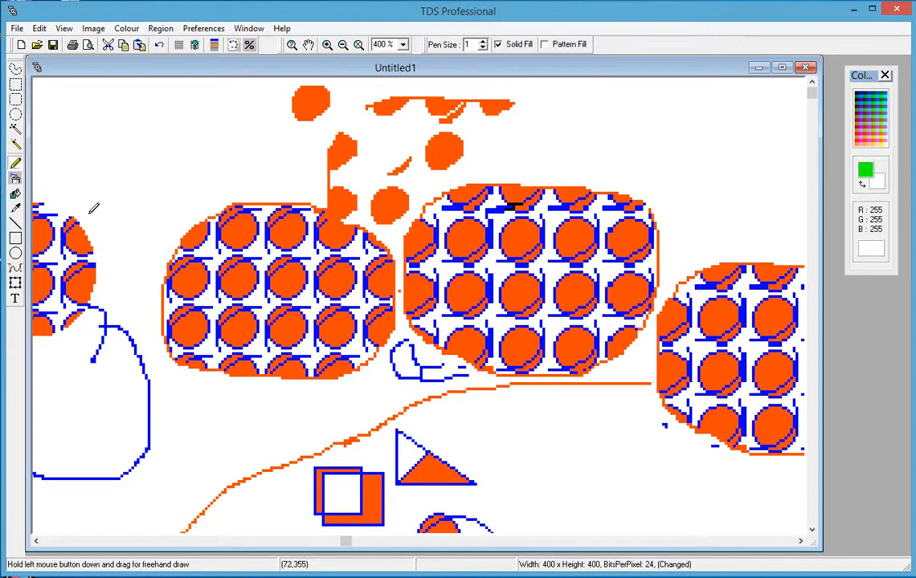
# - Draw a green circle in the blank area above the first patterned shape and flood-fill it with green
pyautogui.click(15, 254)
pyautogui.moveTo(92, 114); pyautogui.dragTo(188, 208)
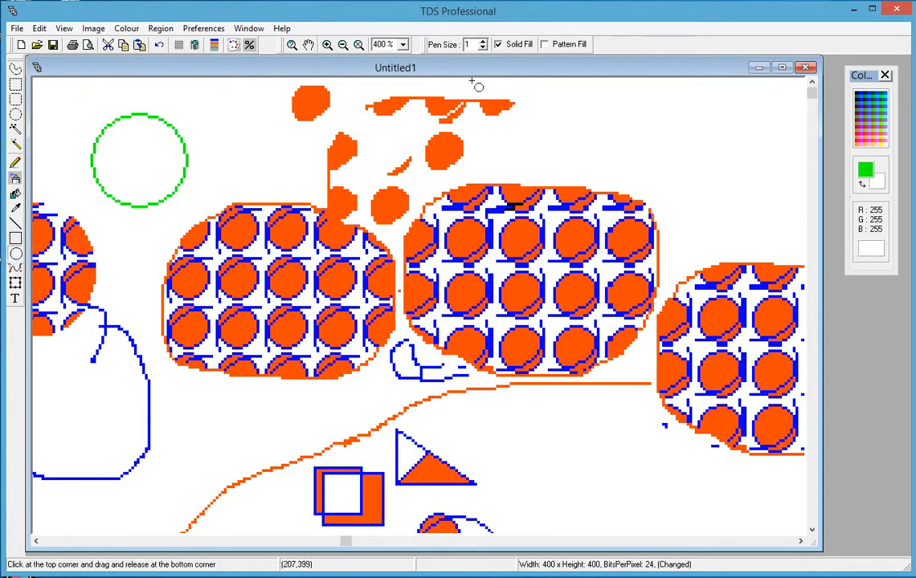
pyautogui.click(16, 194)
pyautogui.click(148, 143)
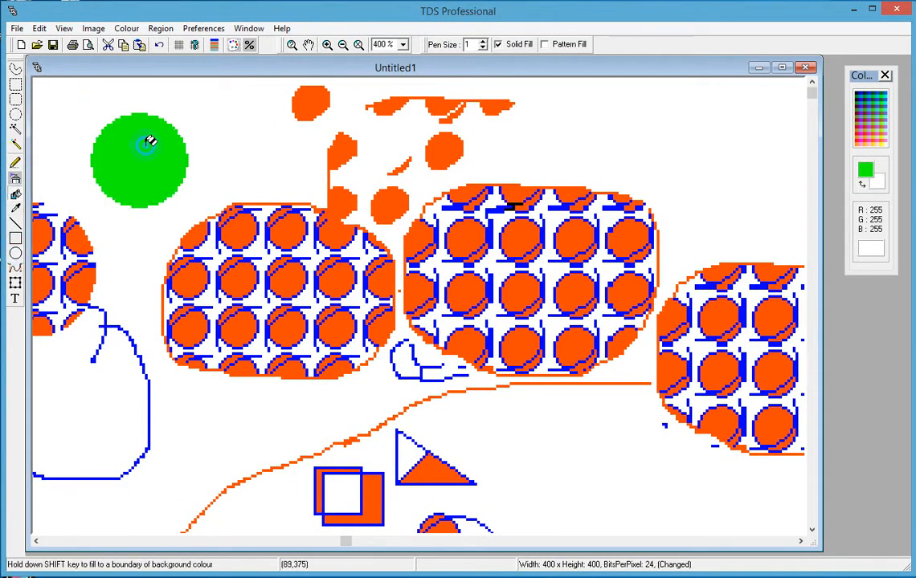
# - Select one orange circle with the Magic Wand, replace it with every orange area in the design, and add all blue areas
pyautogui.click(15, 128)
pyautogui.click(338, 285)
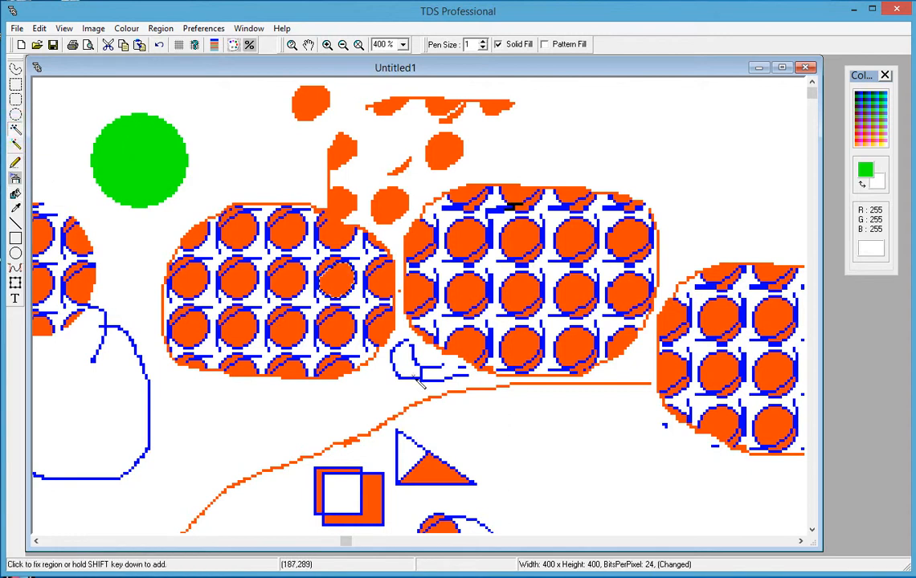
pyautogui.click(16, 144)
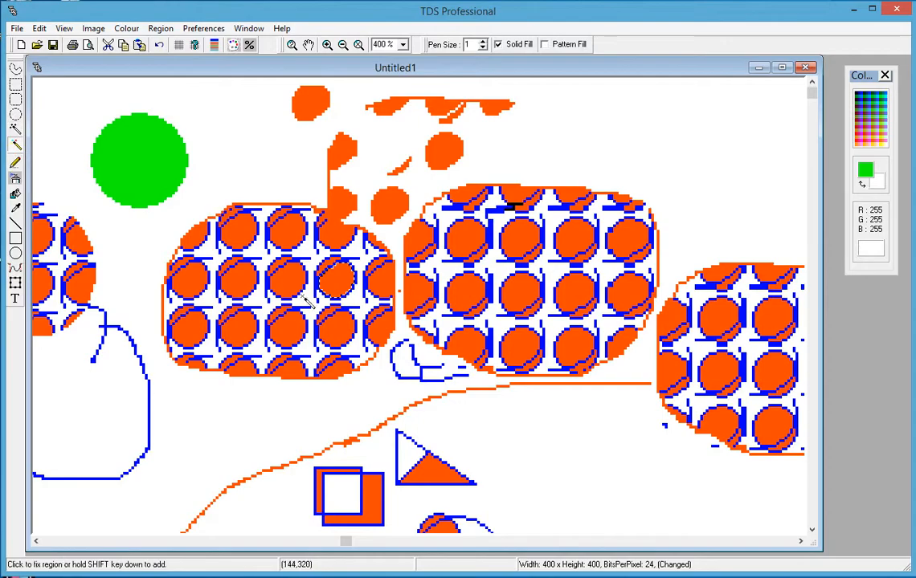
pyautogui.click(282, 286)
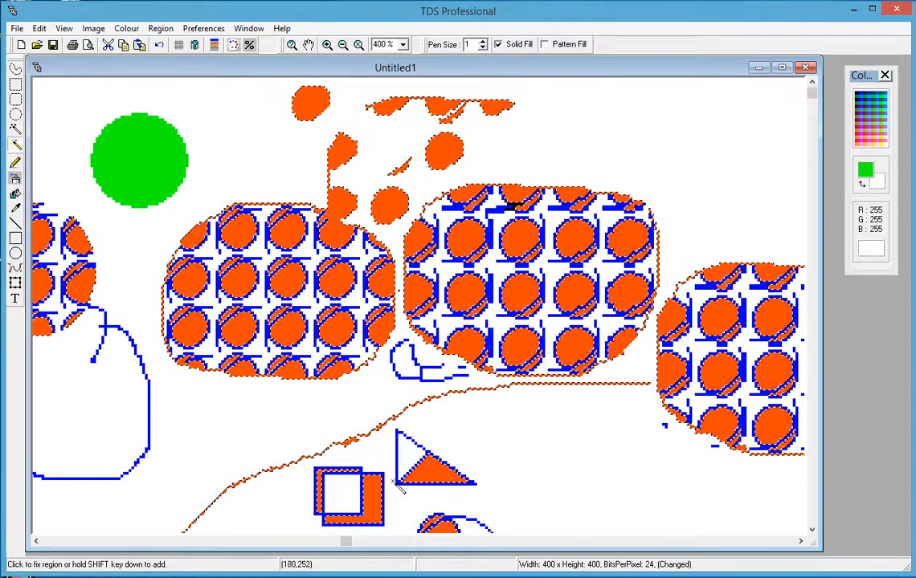
pyautogui.keyDown('shift'); pyautogui.click(430, 379); pyautogui.keyUp('shift')
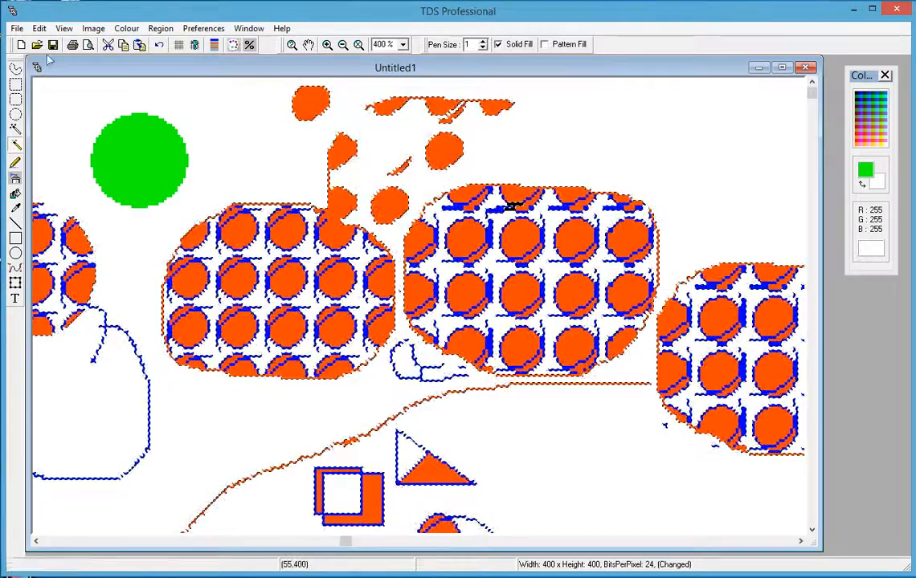
# - Copy the selected orange and blue areas, paste them as a new design, inspect it at 300% in an enlarged window, and close it
pyautogui.click(39, 29)
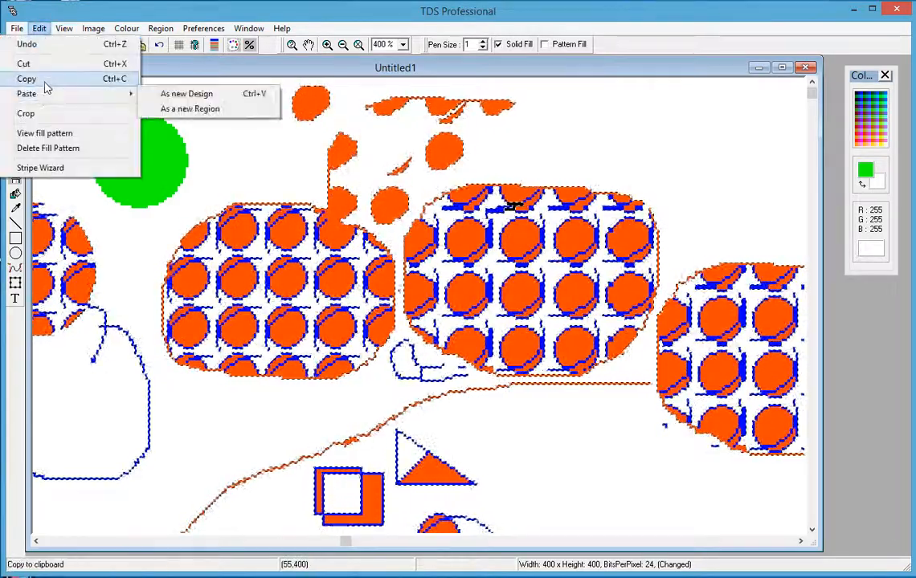
pyautogui.click(45, 82)
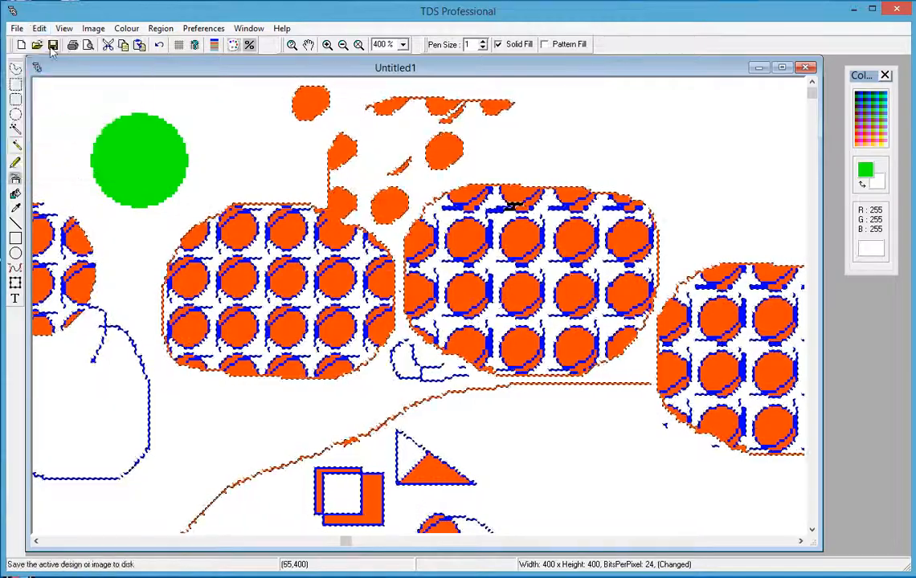
pyautogui.click(40, 29)
pyautogui.moveTo(59, 104)
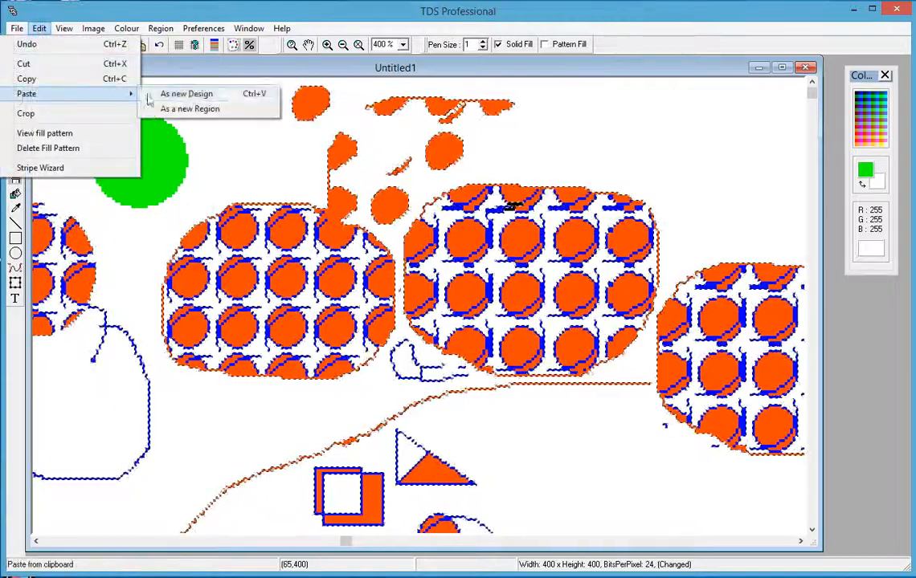
pyautogui.click(195, 95)
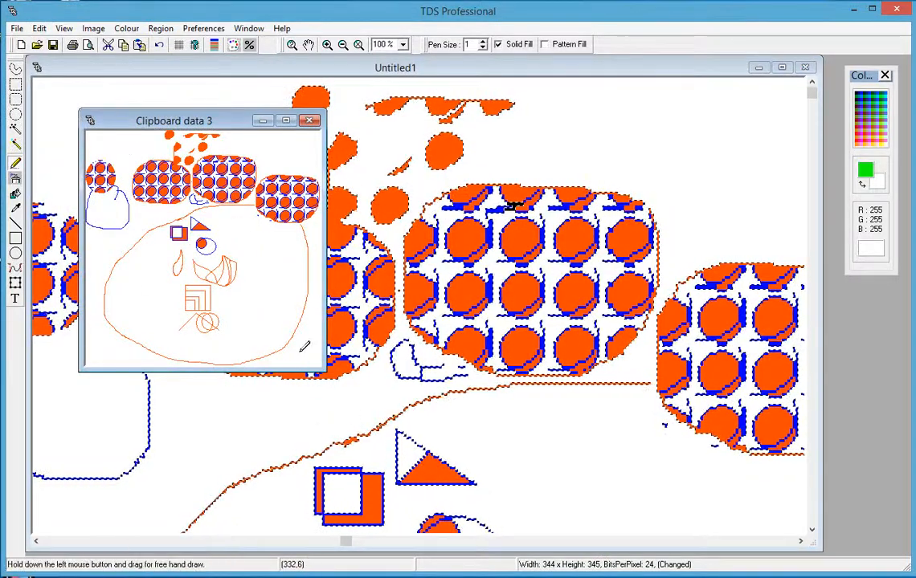
pyautogui.moveTo(322, 371); pyautogui.dragTo(470, 498)
pyautogui.scroll(2, 469, 499)
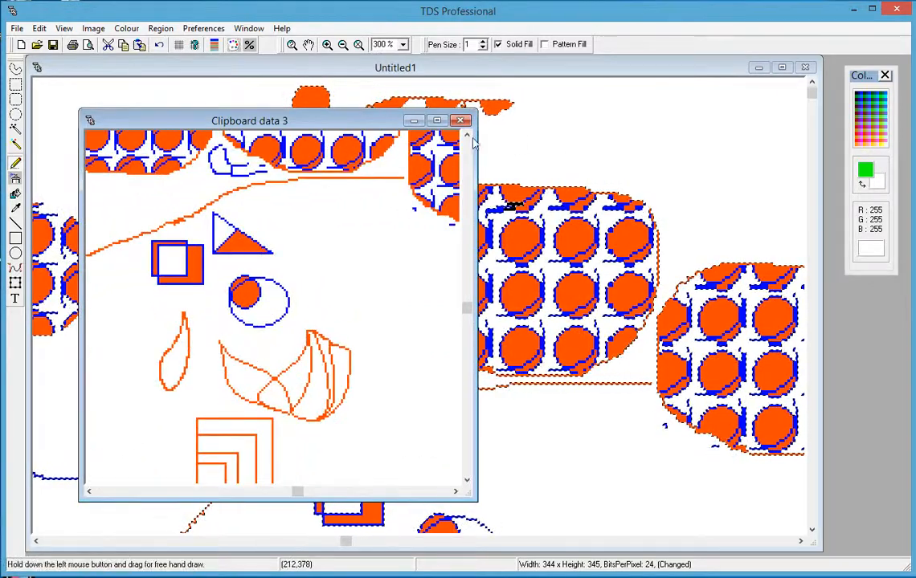
pyautogui.click(649, 384)
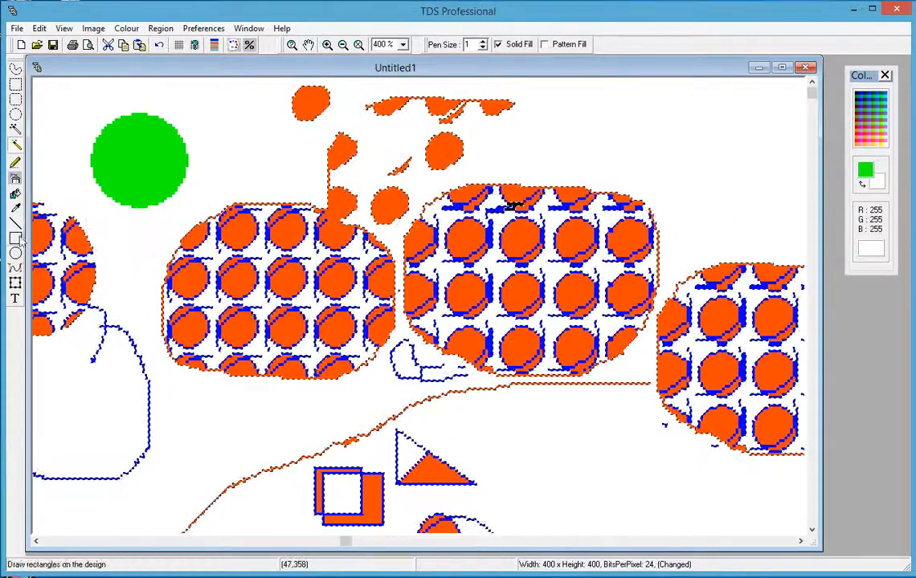
# - Scribble green freehand pencil strokes across the loose orange shapes above the patterned shapes, with the region still active
pyautogui.click(15, 165)
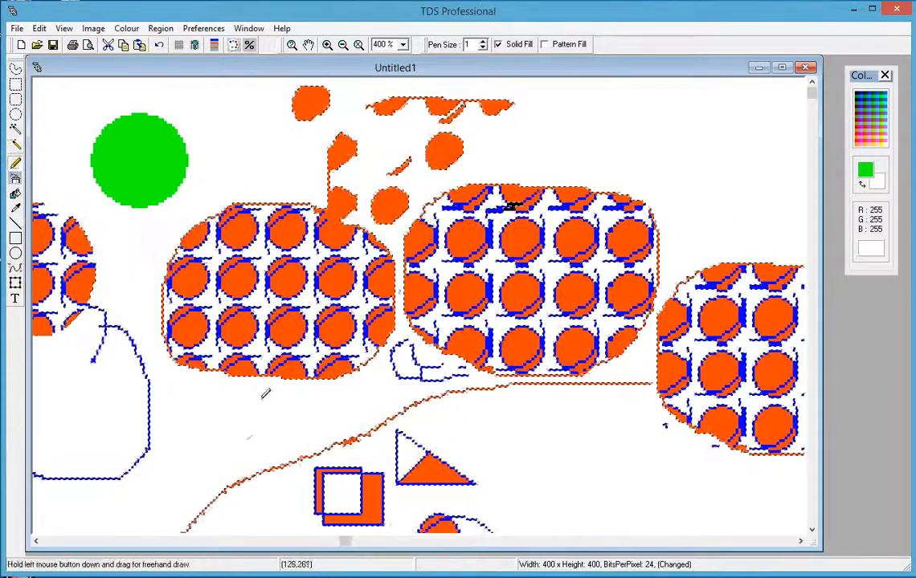
pyautogui.click(493, 152)
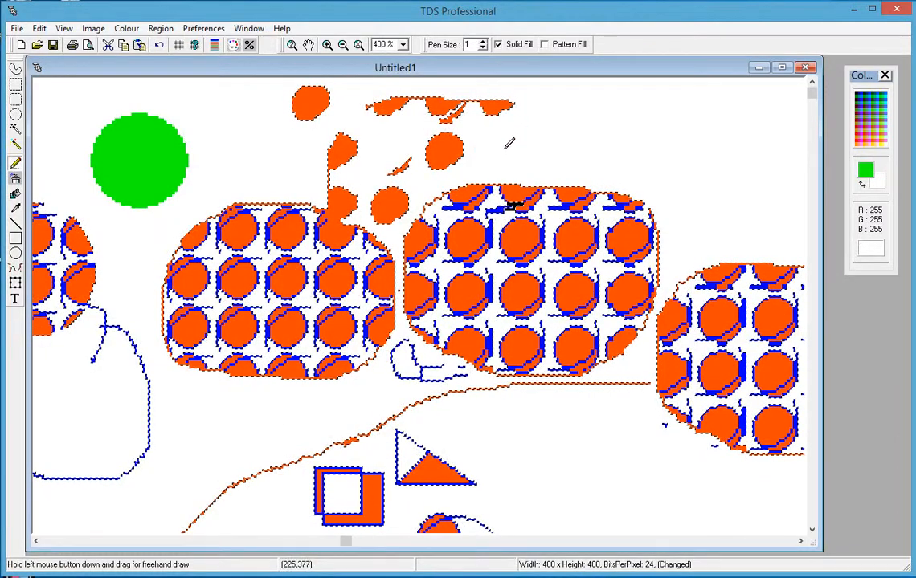
pyautogui.moveTo(480, 146); pyautogui.dragTo(470, 137)
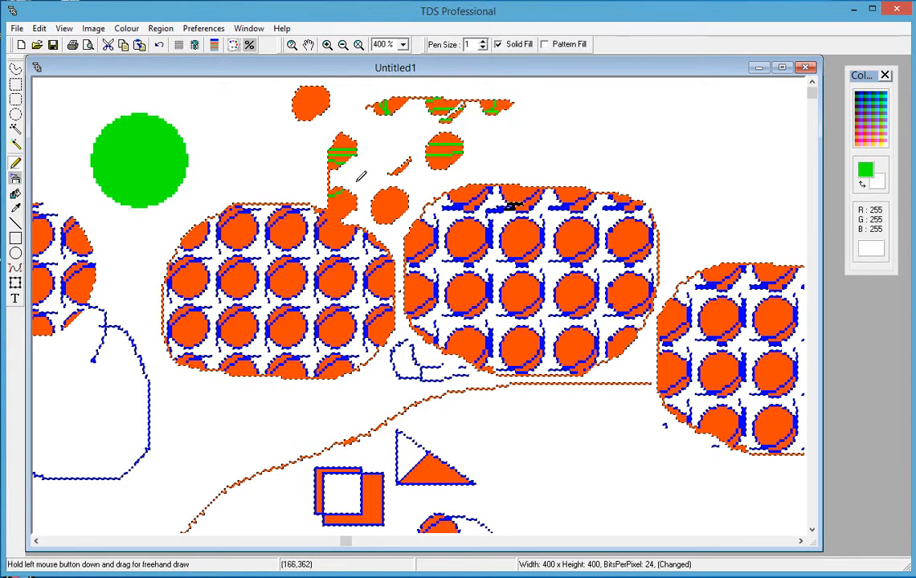
pyautogui.moveTo(406, 186); pyautogui.dragTo(396, 180)
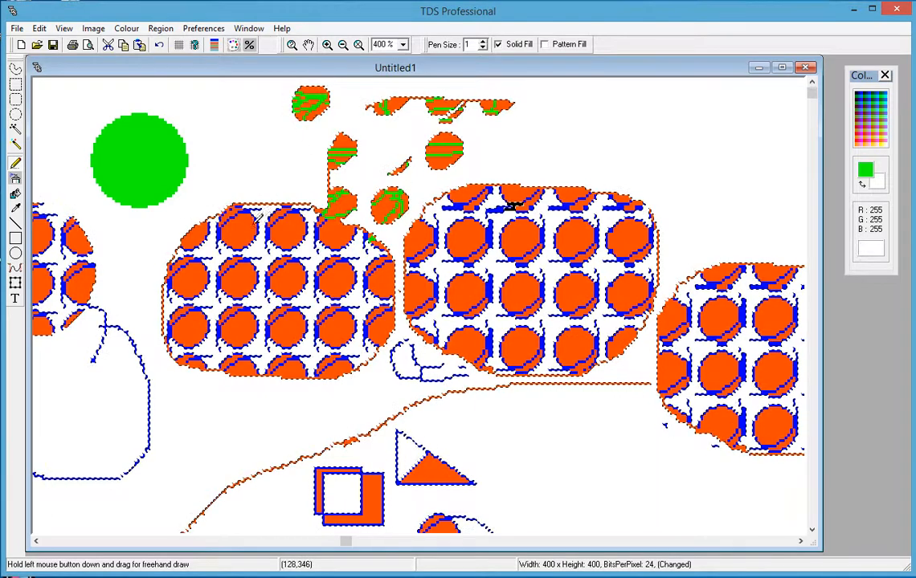
pyautogui.moveTo(460, 142); pyautogui.dragTo(432, 160)
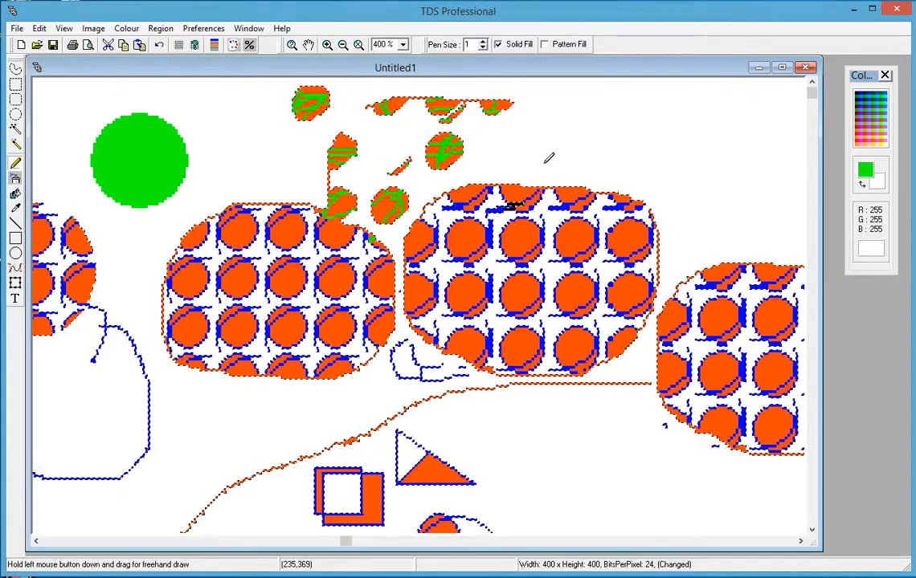
# - Draw green freehand strokes over circles in the second patterned shape, and release the region by switching to the elliptical region tool
pyautogui.moveTo(570, 241)
pyautogui.mouseDown()
pyautogui.moveTo(581, 229)
pyautogui.moveTo(655, 232)
pyautogui.mouseUp()
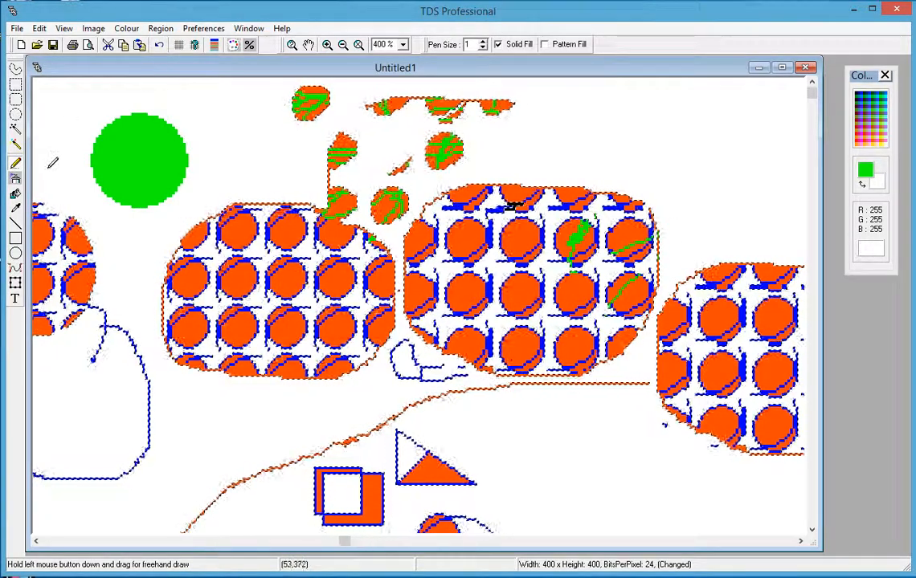
pyautogui.click(15, 115)
pyautogui.click(143, 248)
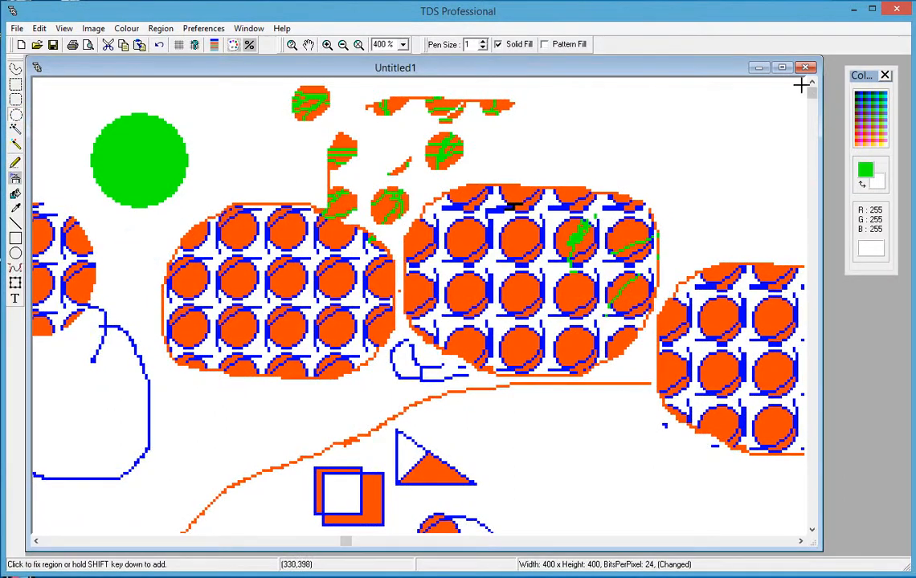
pyautogui.moveTo(811, 93); pyautogui.dragTo(814, 241)
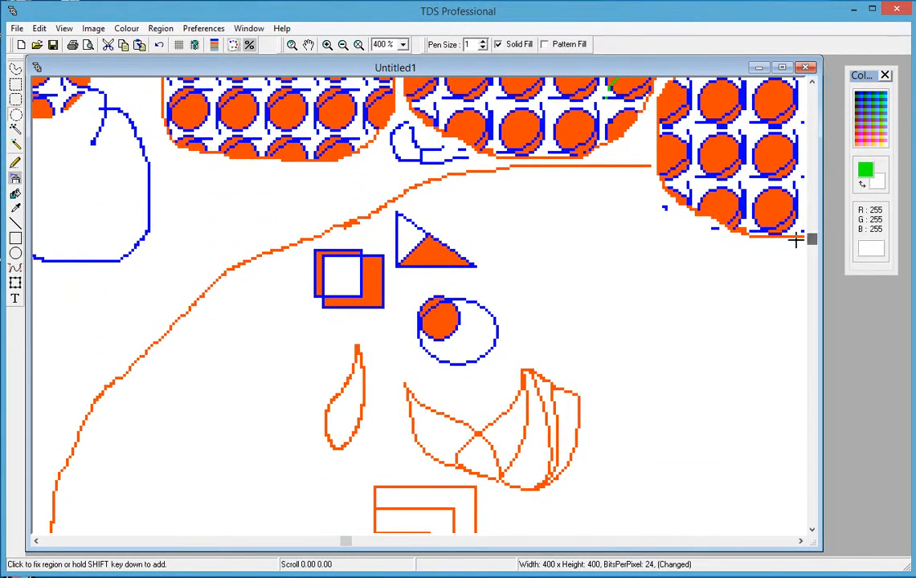
pyautogui.moveTo(812, 241); pyautogui.dragTo(814, 88)
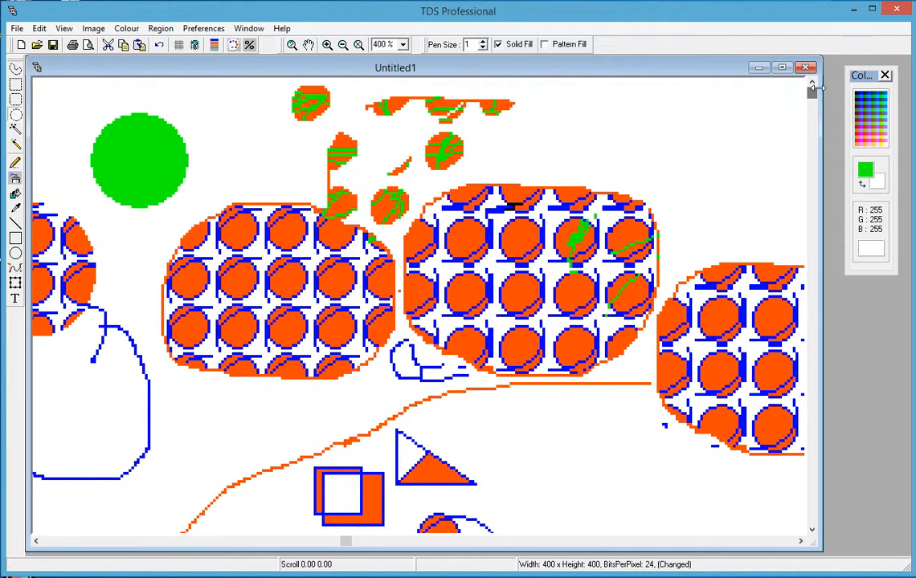